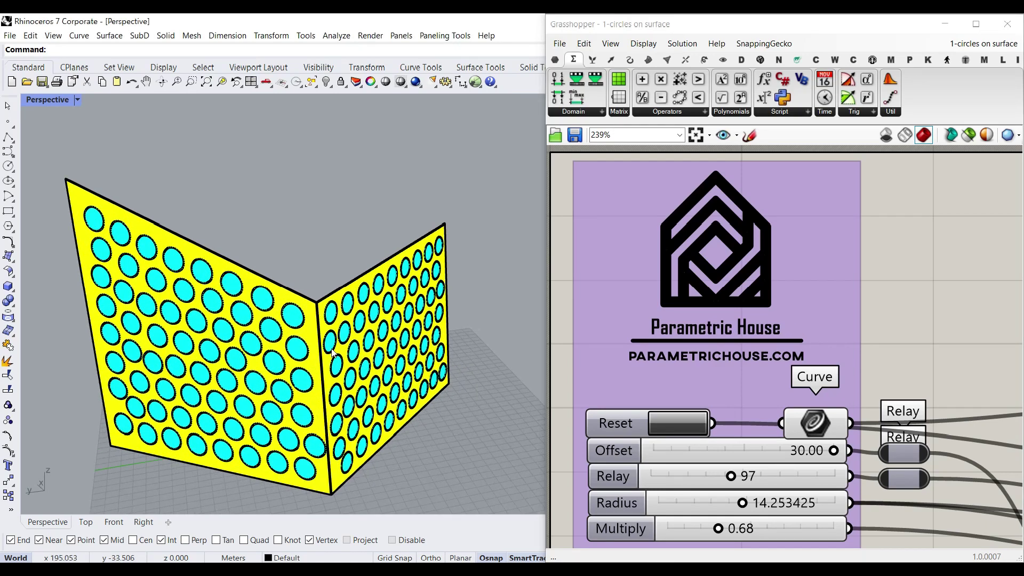
# Highlight the Curve parameter's boundary and lower the outer upper corner of the left perforated panel in the Rhino viewport.
pyautogui.moveTo(305, 315); pyautogui.dragTo(343, 327, button='right')
pyautogui.click(803, 422)
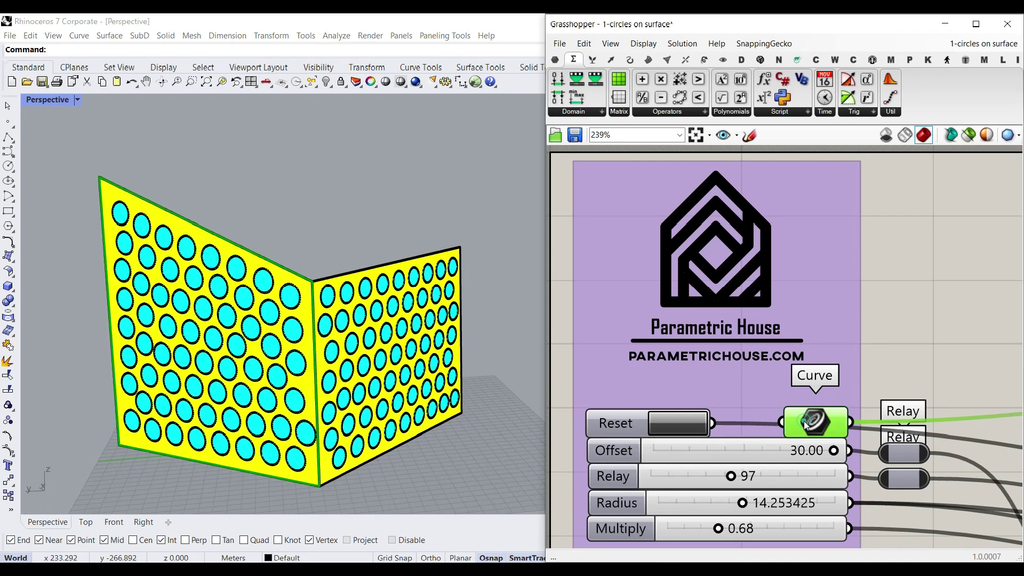
pyautogui.moveTo(216, 355); pyautogui.dragTo(253, 292, button='right')
pyautogui.click(203, 228)
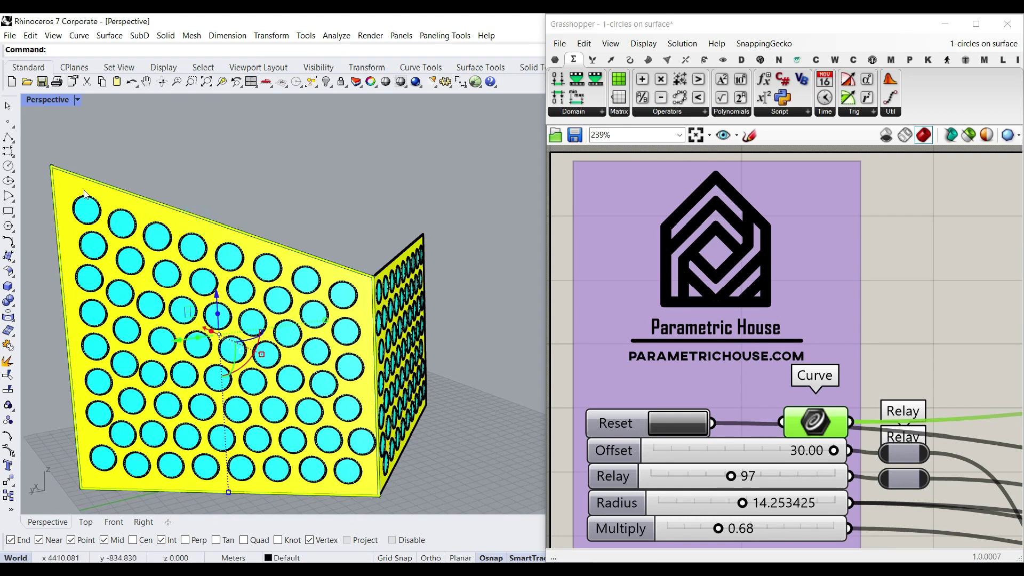
pyautogui.moveTo(50, 150); pyautogui.dragTo(85, 309)
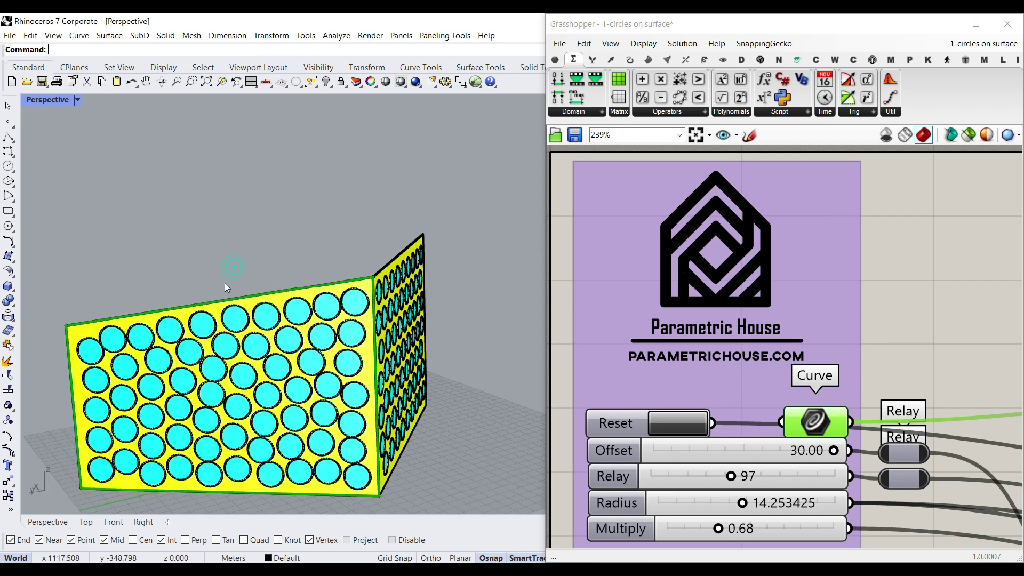
# Adjust the circle packing to Relay 69, Radius 14.344210 and Multiply 0.72, resetting the simulation between changes.
pyautogui.keyDown('shift'); pyautogui.moveTo(277, 368); pyautogui.dragTo(335, 327, button='right'); pyautogui.keyUp('shift')
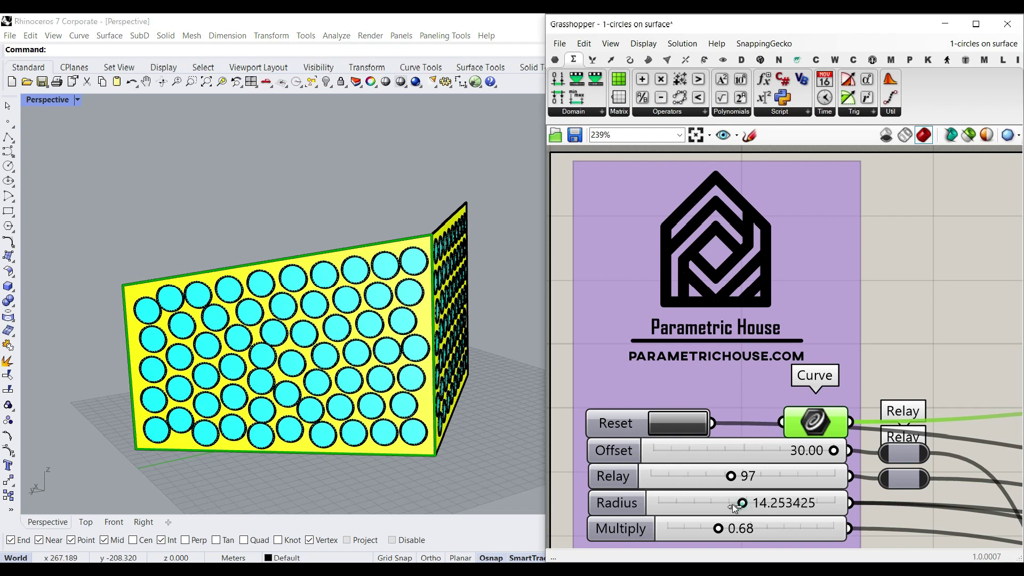
pyautogui.moveTo(743, 505); pyautogui.dragTo(709, 504)
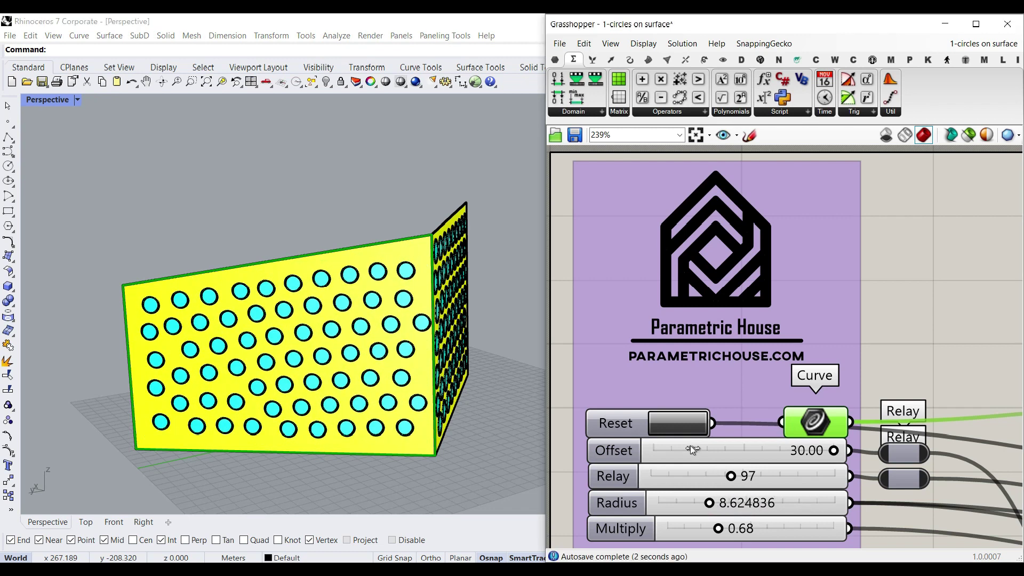
pyautogui.click(679, 424)
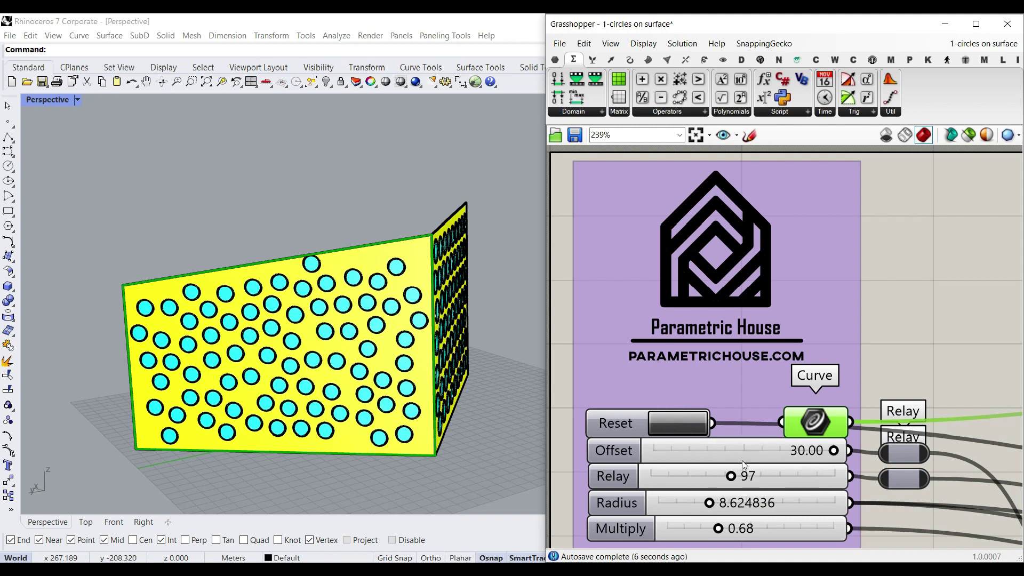
pyautogui.moveTo(731, 476); pyautogui.dragTo(704, 476)
pyautogui.click(680, 424)
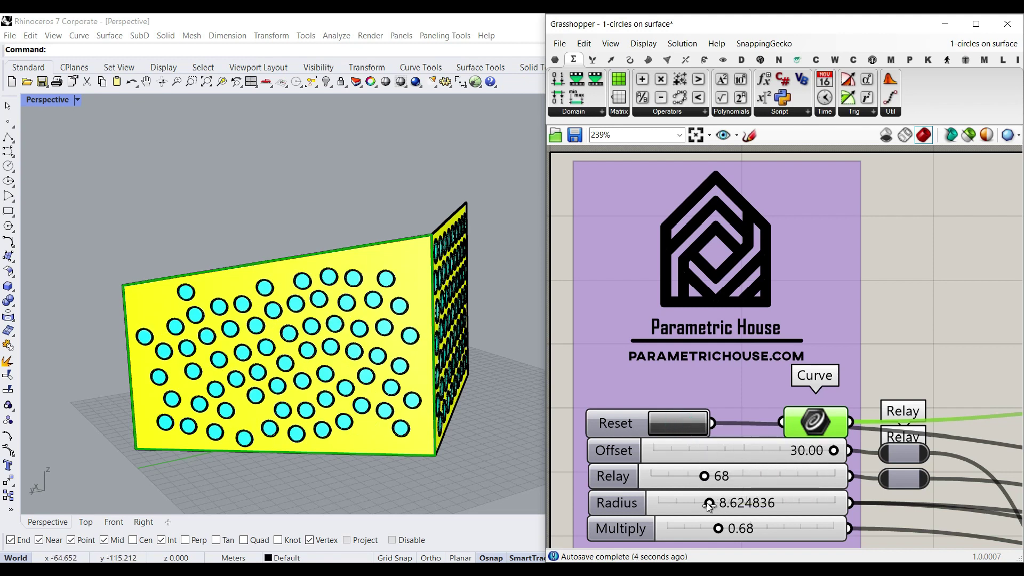
pyautogui.moveTo(709, 505); pyautogui.dragTo(728, 529)
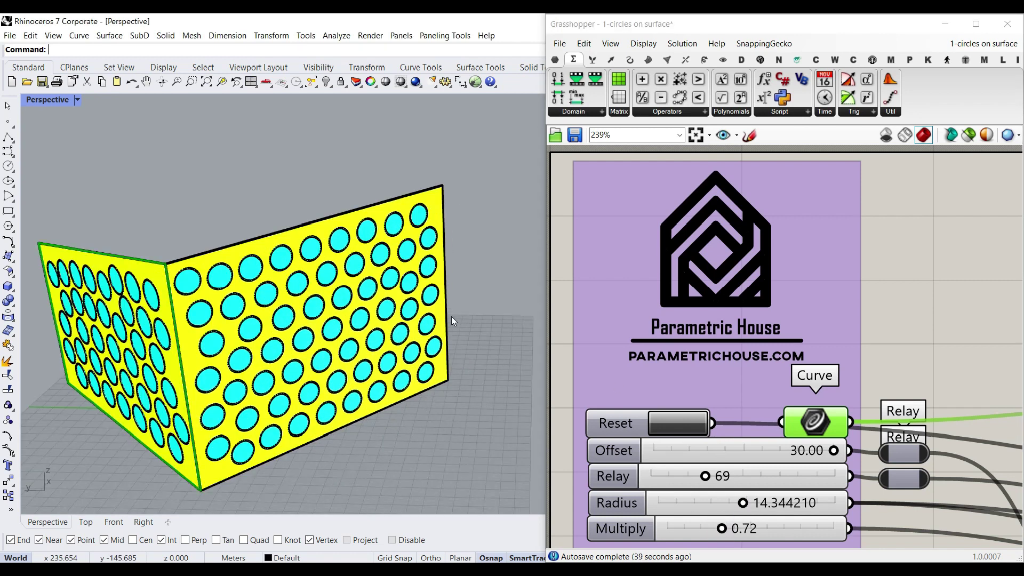
# Lower the outer upper corner of the second panel's boundary to reshape its top edge.
pyautogui.moveTo(369, 315); pyautogui.dragTo(392, 293, button='right')
pyautogui.click(397, 194)
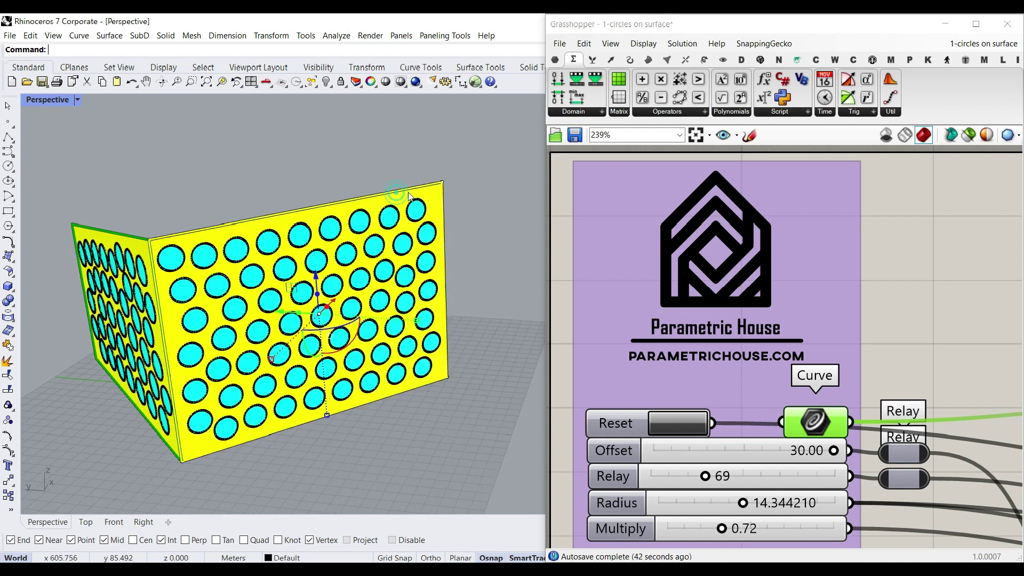
pyautogui.click(443, 182)
pyautogui.moveTo(441, 160); pyautogui.dragTo(471, 279)
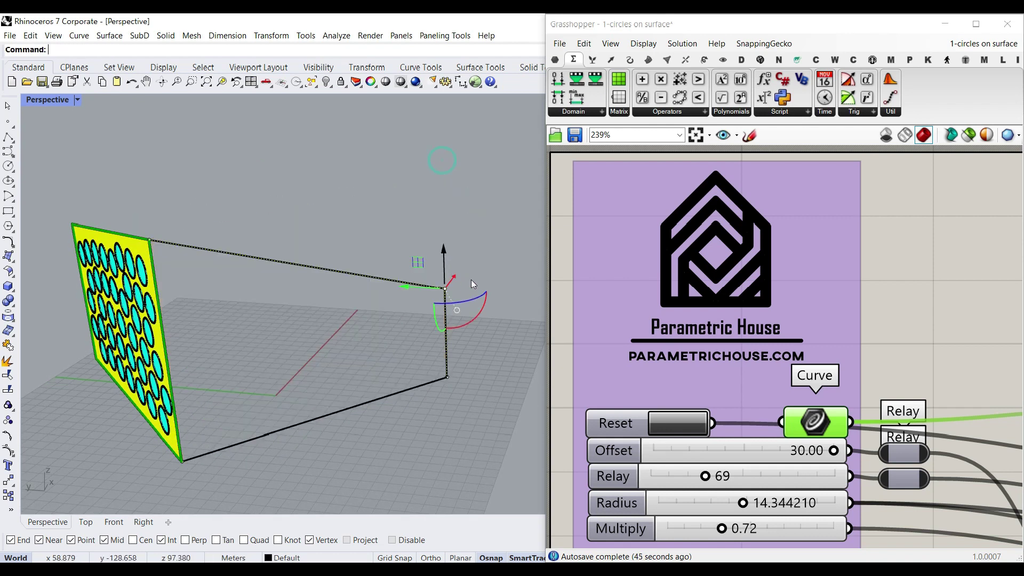
pyautogui.click(475, 278)
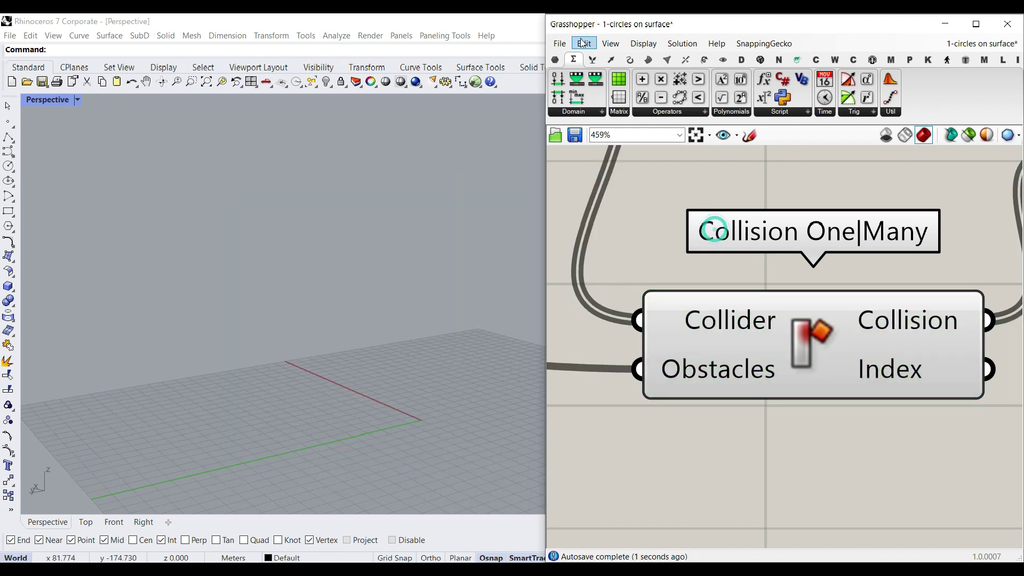
# Start a new Grasshopper document.
pyautogui.click(559, 44)
pyautogui.click(561, 58)
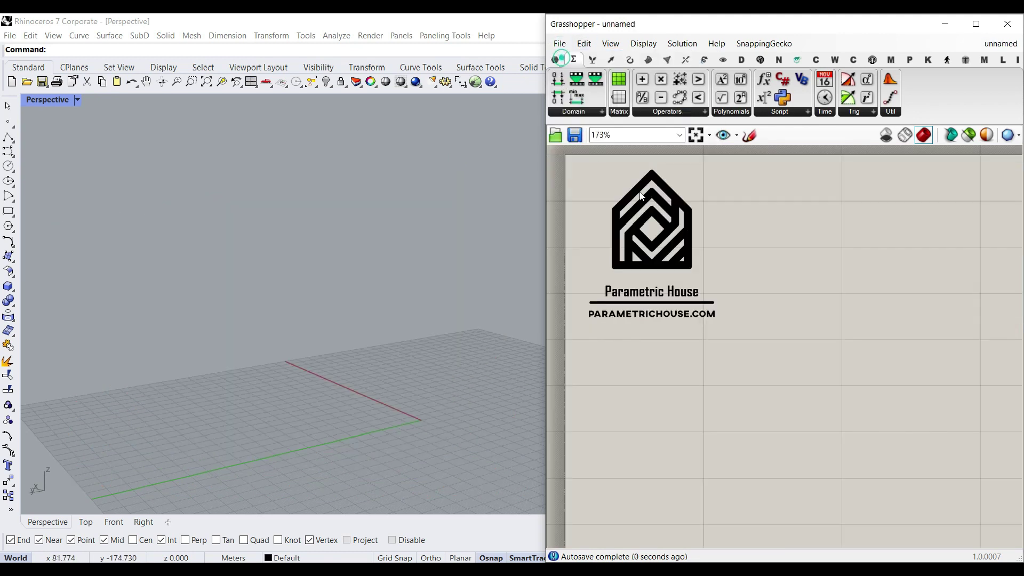
# Draw a closed, bean-shaped control point curve with seven points around the origin on the ground plane.
pyautogui.scroll(-10, 361, 337)
pyautogui.moveTo(361, 337); pyautogui.dragTo(286, 391, button='right')
pyautogui.scroll(6, 347, 353)
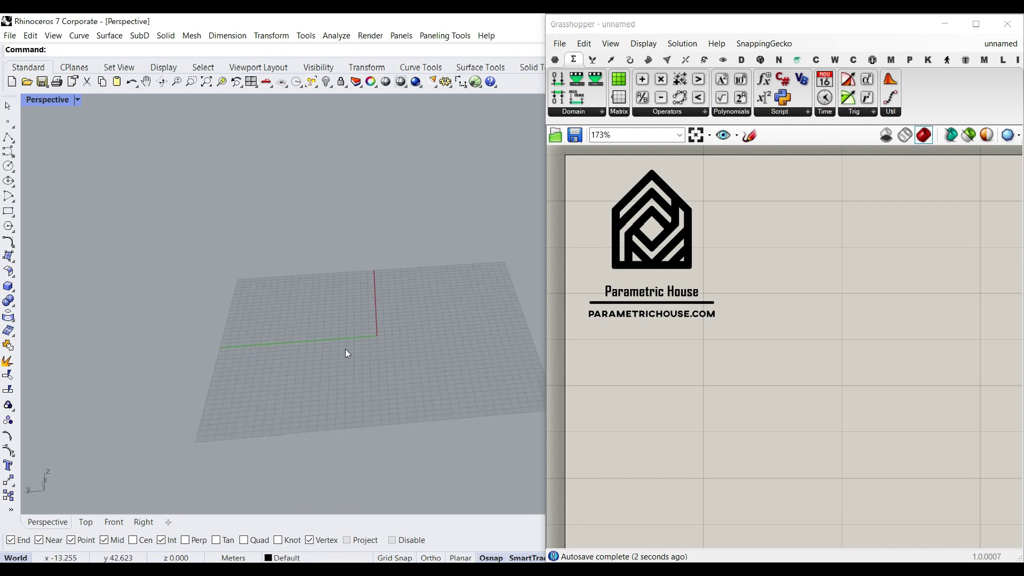
pyautogui.moveTo(347, 353); pyautogui.dragTo(341, 377, button='right')
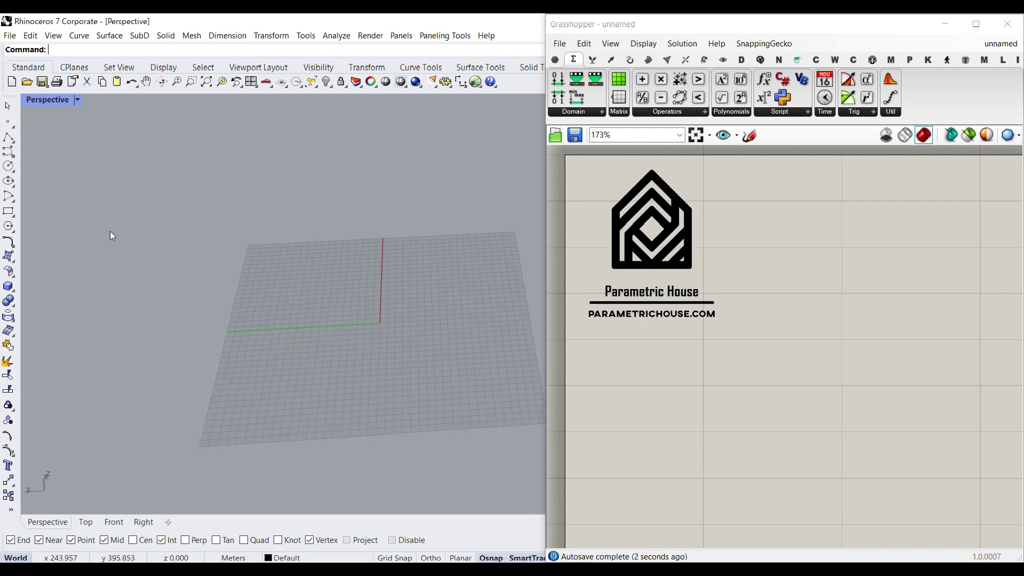
pyautogui.click(8, 151)
pyautogui.click(421, 291)
pyautogui.click(359, 270)
pyautogui.click(318, 320)
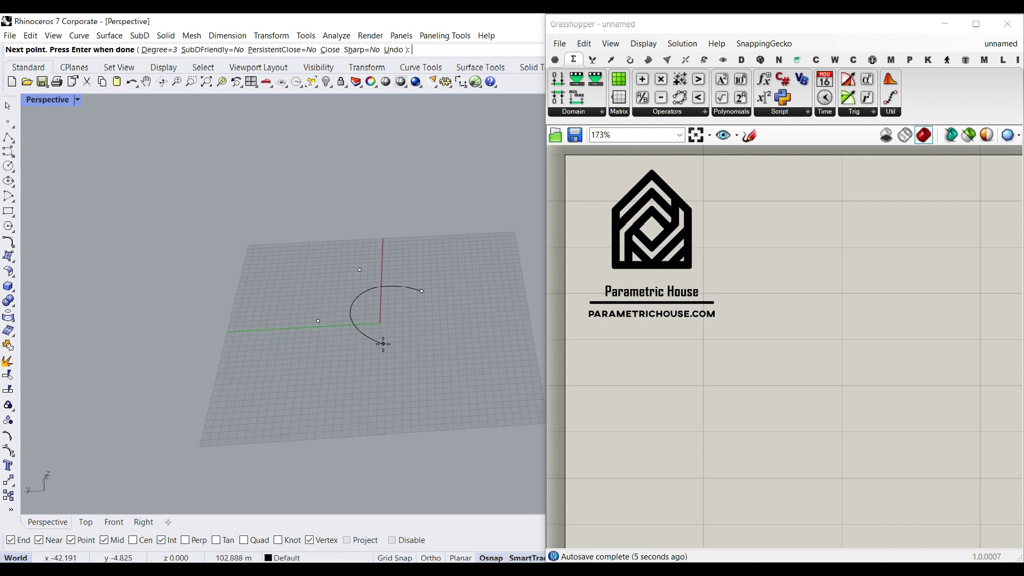
pyautogui.click(383, 344)
pyautogui.click(379, 394)
pyautogui.click(466, 377)
pyautogui.click(468, 304)
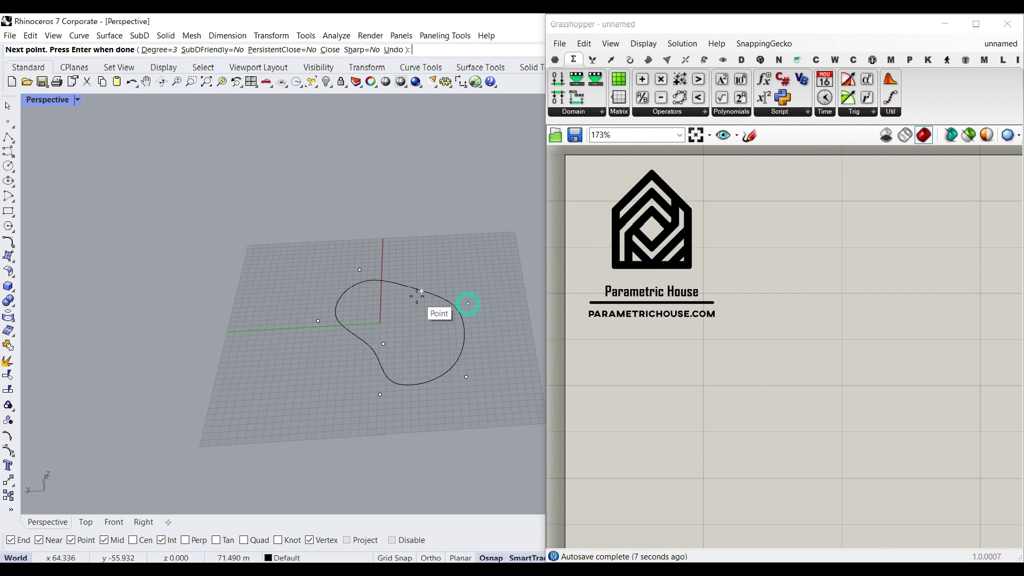
pyautogui.click(422, 291)
# Raise the closed curve above the construction plane and tilt it with the gumball.
pyautogui.moveTo(385, 358); pyautogui.dragTo(424, 349, button='right')
pyautogui.keyDown('shift'); pyautogui.moveTo(381, 371); pyautogui.dragTo(347, 362); pyautogui.keyUp('shift')
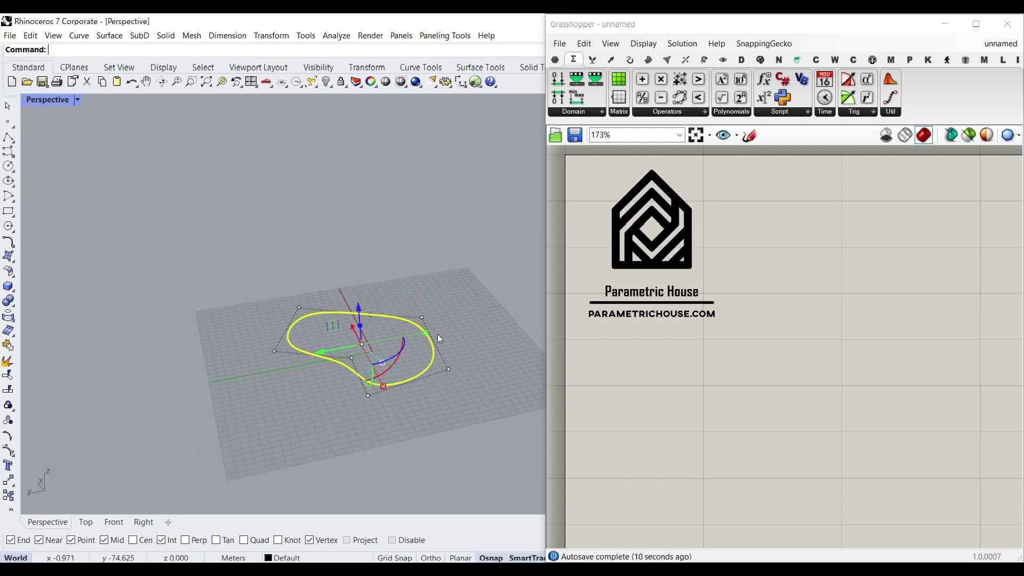
pyautogui.click(457, 288)
pyautogui.moveTo(370, 331); pyautogui.dragTo(381, 313, button='right')
pyautogui.scroll(4, 382, 313)
pyautogui.moveTo(373, 352); pyautogui.dragTo(343, 374, button='right')
pyautogui.scroll(3, 343, 375)
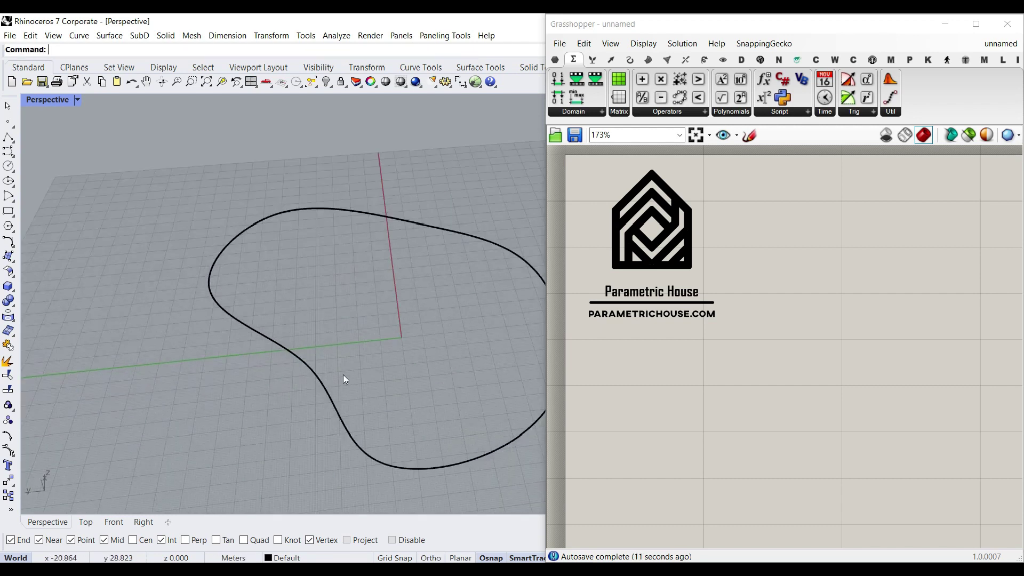
pyautogui.click(315, 377)
pyautogui.scroll(-3, 314, 376)
pyautogui.moveTo(352, 289); pyautogui.dragTo(350, 245)
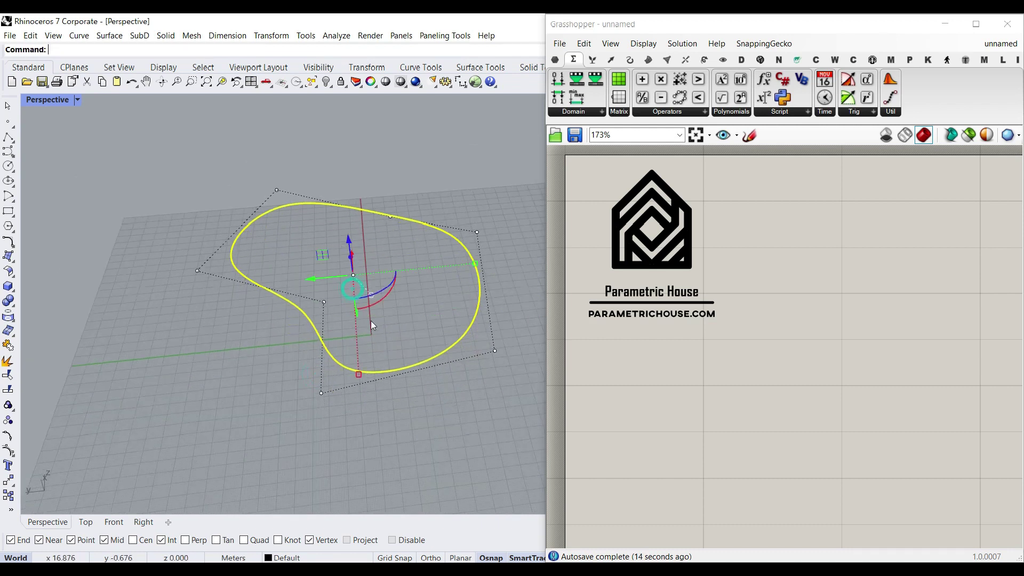
pyautogui.moveTo(381, 299); pyautogui.dragTo(357, 309)
pyautogui.click(454, 228)
# Examine the tilted closed curve from a different angle and at several zoom levels.
pyautogui.moveTo(427, 246); pyautogui.dragTo(354, 277, button='right')
pyautogui.scroll(-4, 273, 253)
pyautogui.scroll(5, 364, 290)
pyautogui.scroll(4, 306, 362)
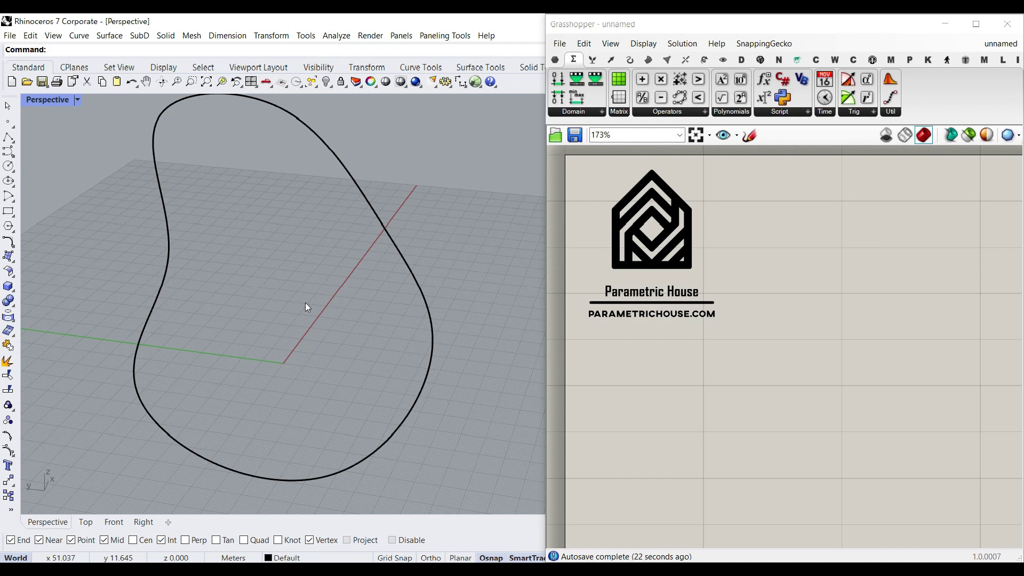
pyautogui.scroll(-4, 305, 303)
pyautogui.scroll(4, 303, 318)
pyautogui.scroll(-2, 312, 306)
pyautogui.moveTo(314, 299); pyautogui.dragTo(322, 286, button='right')
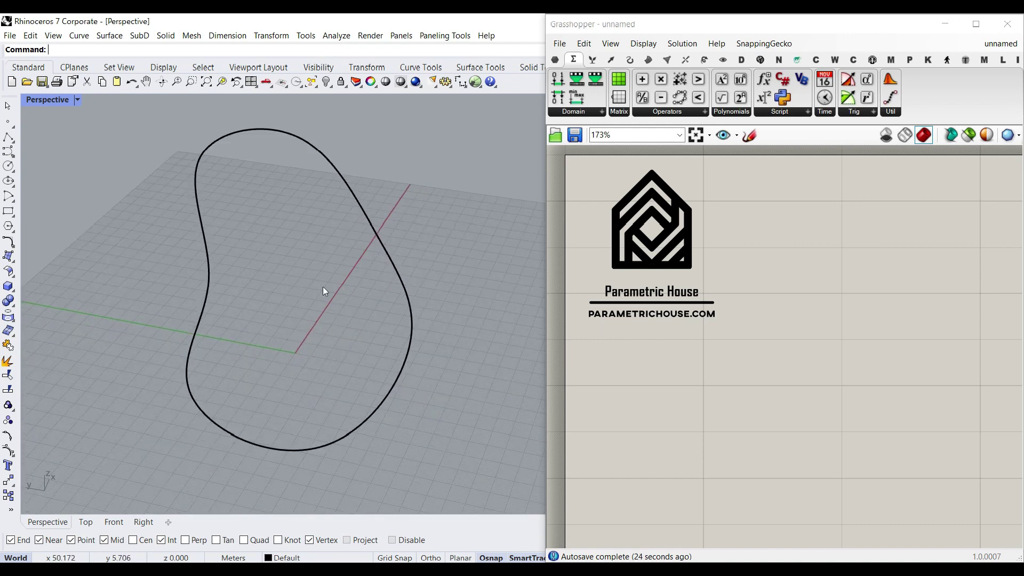
pyautogui.scroll(3, 402, 238)
# Add a Curve parameter to the Grasshopper canvas and set the closed Rhino curve as its single curve.
pyautogui.click(554, 60)
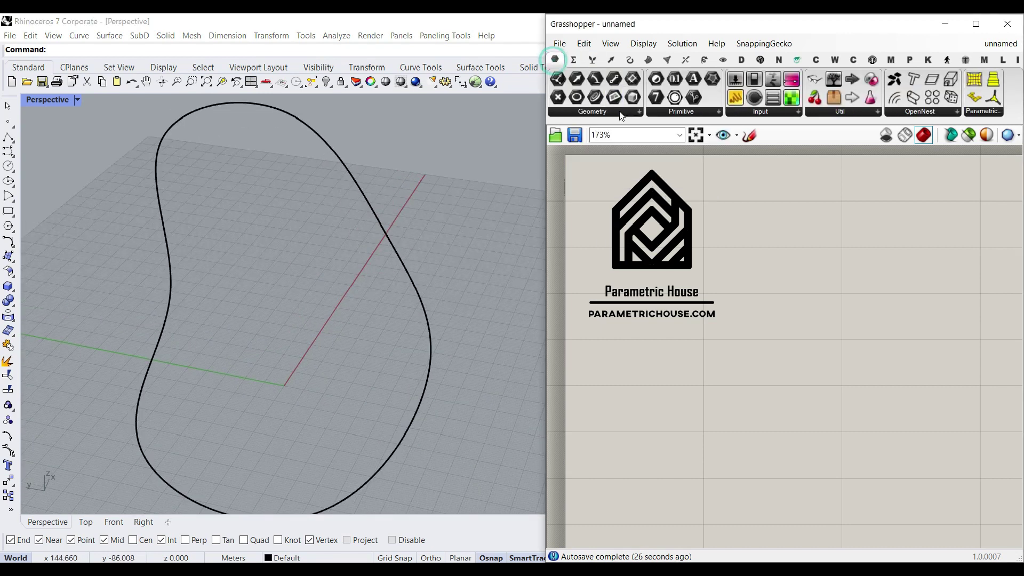
pyautogui.moveTo(708, 349); pyautogui.dragTo(677, 380)
pyautogui.scroll(4, 672, 416)
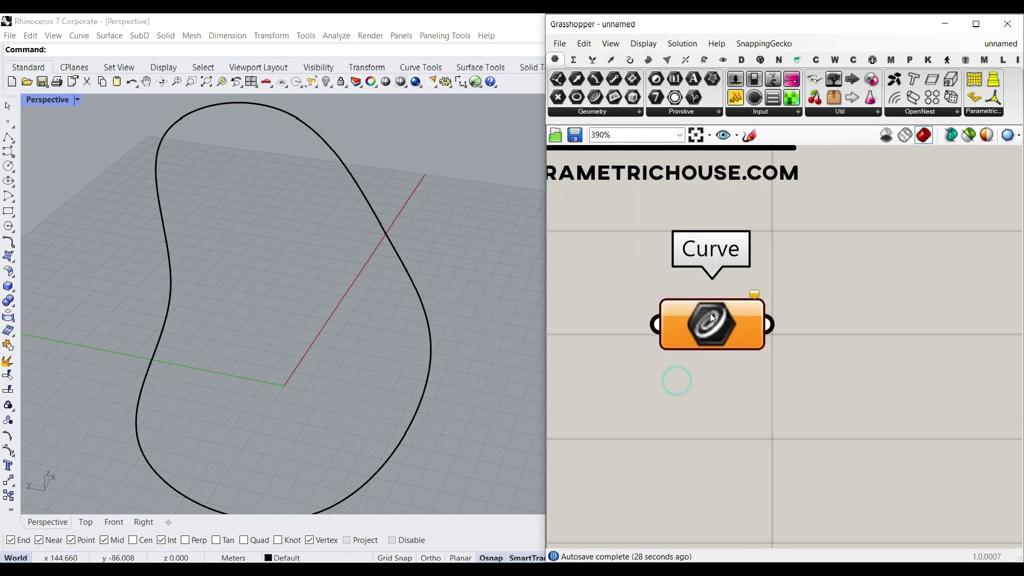
pyautogui.rightClick(710, 313)
pyautogui.click(756, 464)
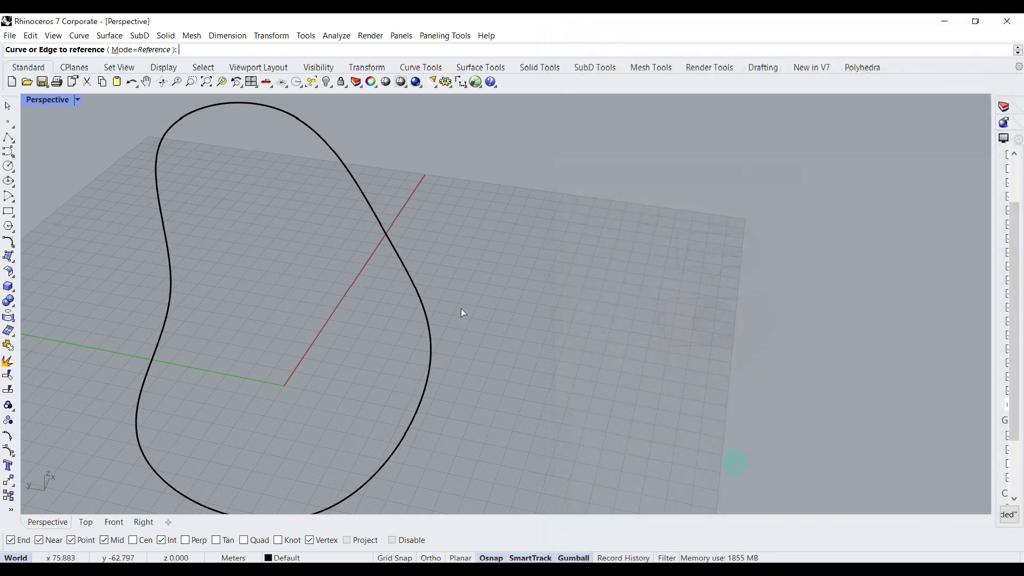
pyautogui.click(416, 289)
pyautogui.scroll(-3, 399, 302)
pyautogui.moveTo(398, 302); pyautogui.dragTo(401, 318, button='right')
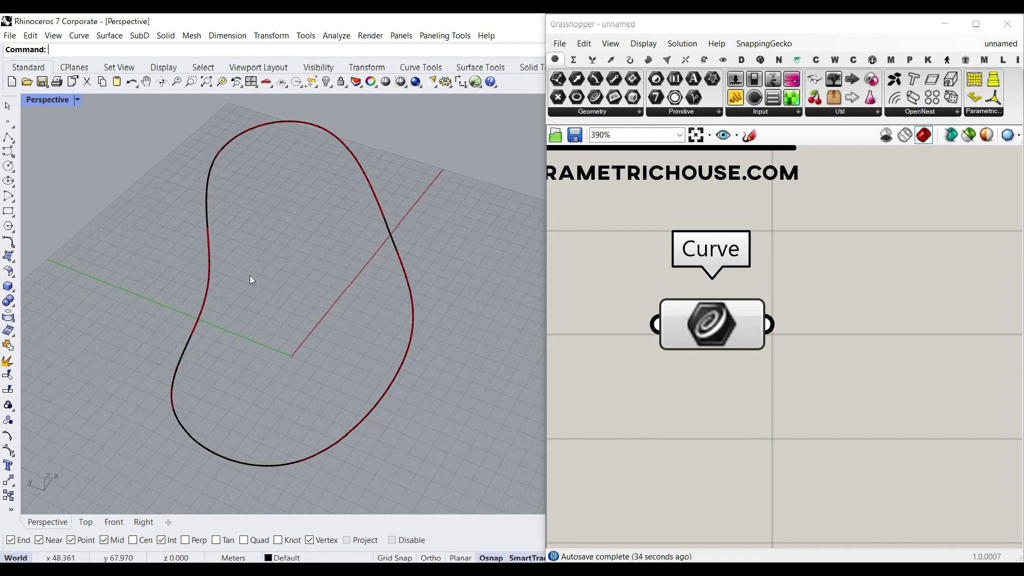
# Try internalising the curve data in the Curve parameter, test it by moving the Rhino curve aside, and undo the move.
pyautogui.rightClick(705, 313)
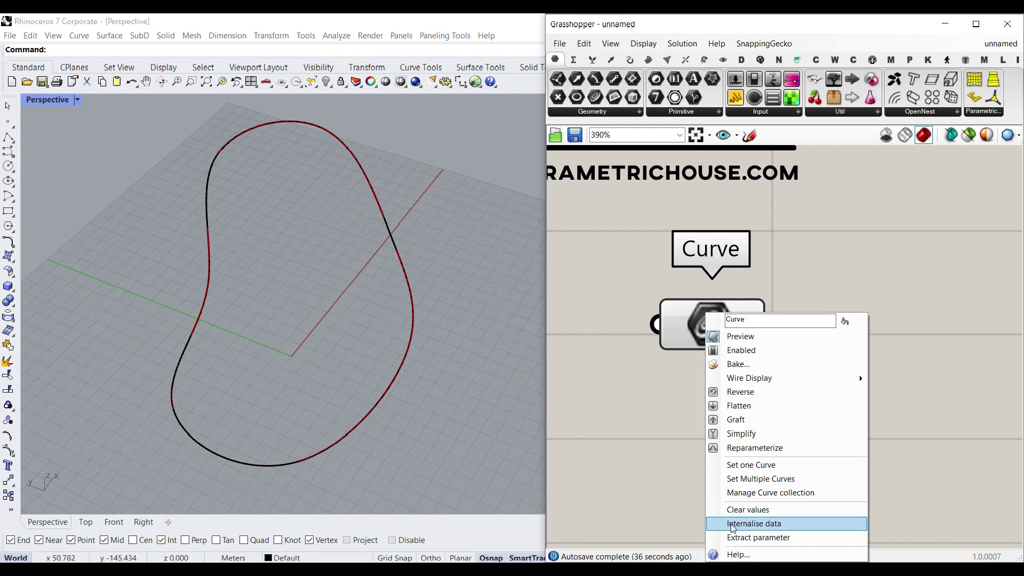
pyautogui.click(753, 524)
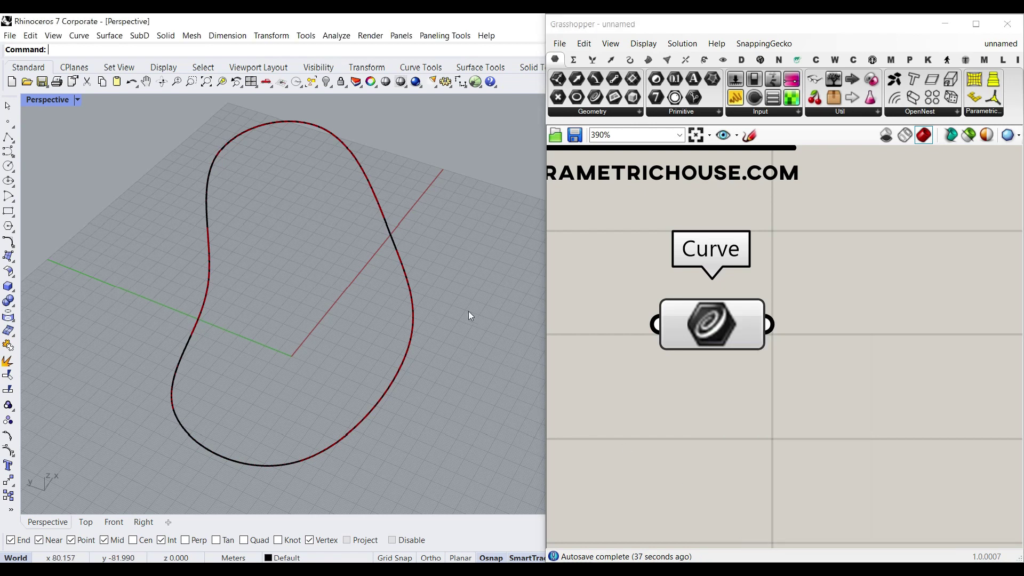
pyautogui.scroll(-4, 408, 284)
pyautogui.moveTo(405, 291); pyautogui.dragTo(249, 289)
pyautogui.click(349, 271)
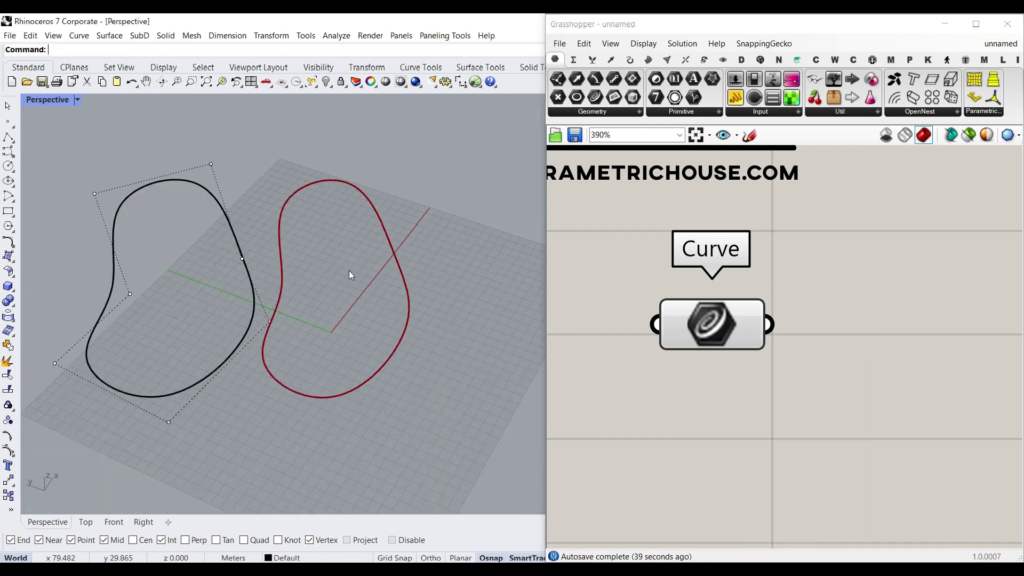
pyautogui.hotkey('ctrl', 'z')
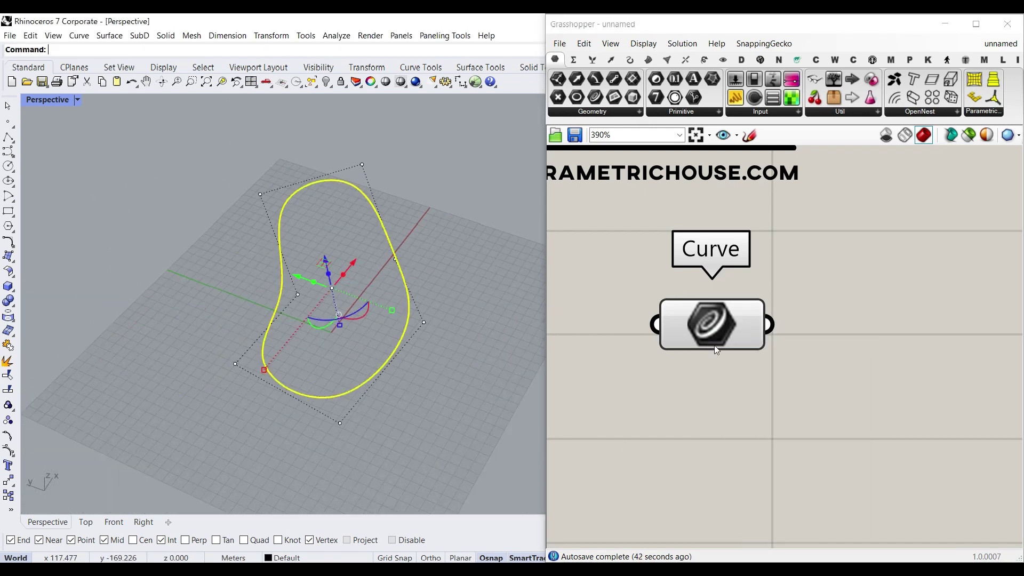
# Reference the closed Rhino curve in the Curve parameter again as a single curve.
pyautogui.rightClick(715, 345)
pyautogui.click(736, 464)
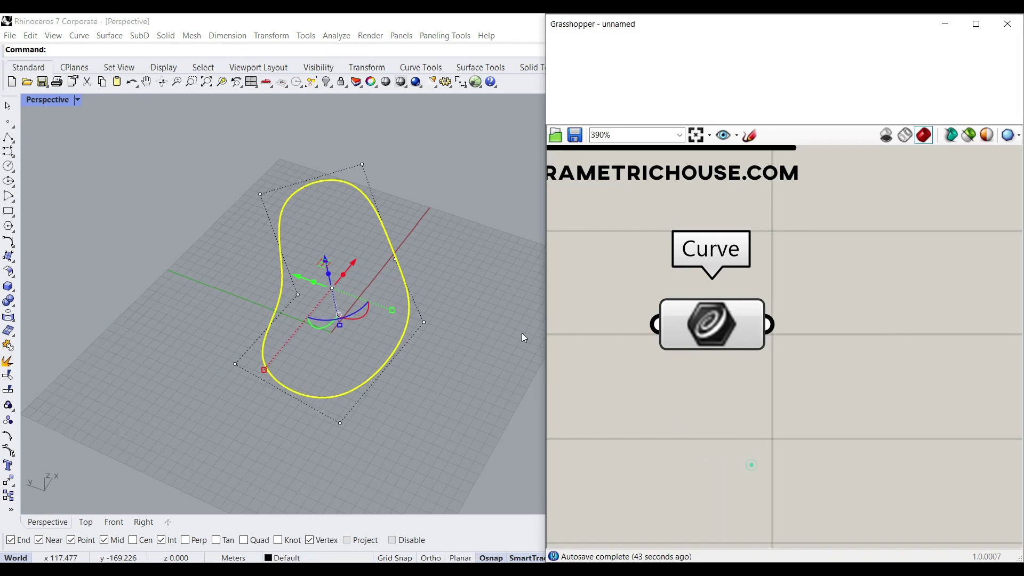
pyautogui.click(277, 285)
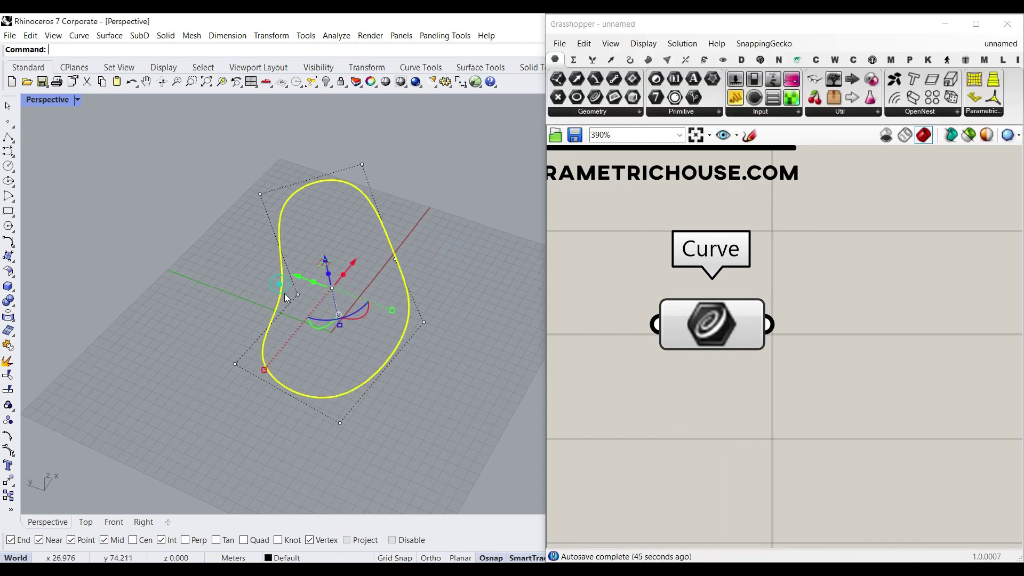
pyautogui.moveTo(271, 289); pyautogui.dragTo(405, 304, button='right')
pyautogui.moveTo(463, 222); pyautogui.dragTo(256, 272, button='right')
pyautogui.scroll(3, 267, 267)
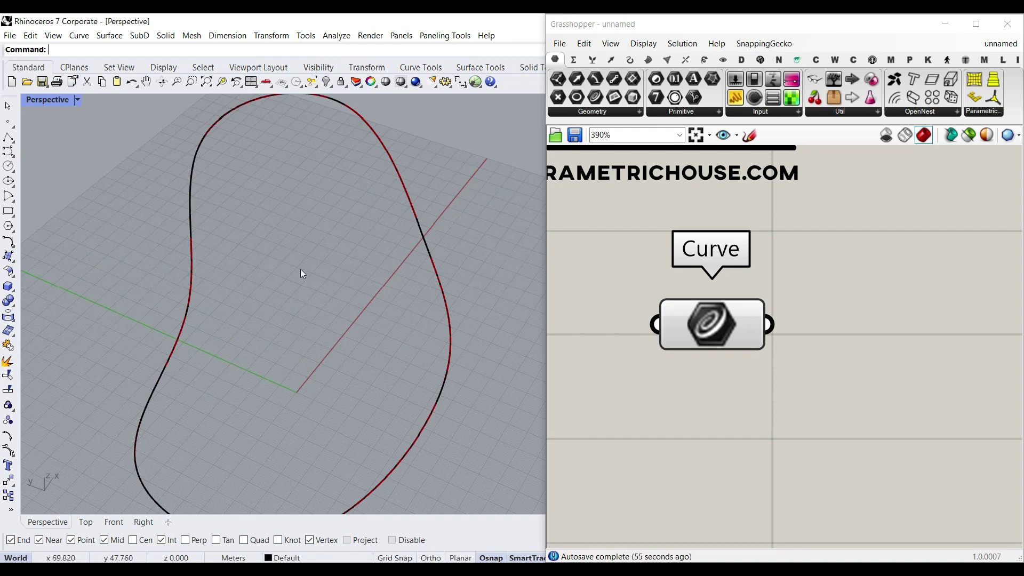
pyautogui.scroll(-2, 326, 261)
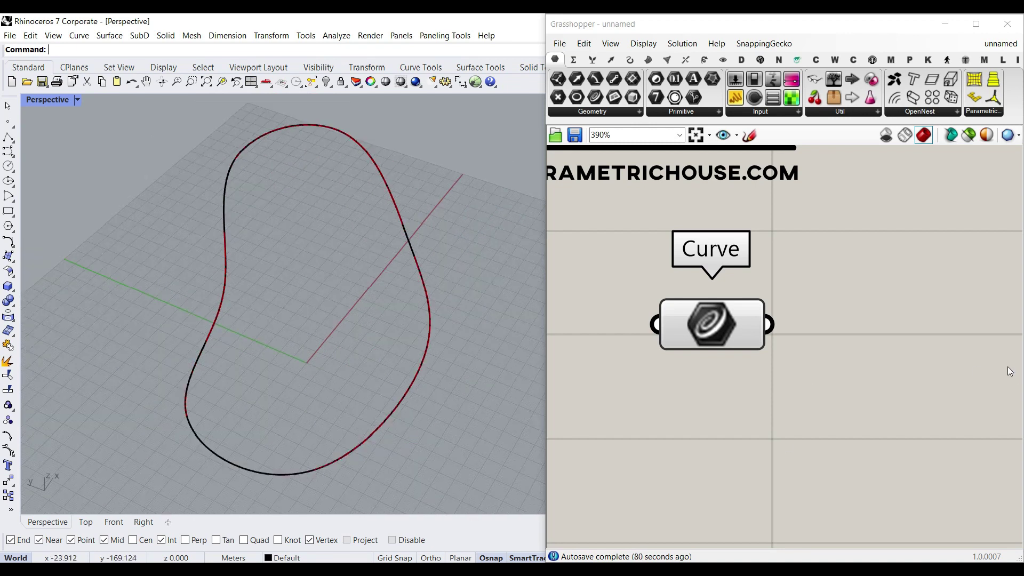
# Add an Offset Curve component beside the Curve parameter and connect the referenced curve to its Curve input.
pyautogui.moveTo(758, 338); pyautogui.dragTo(725, 360)
pyautogui.click(857, 298)
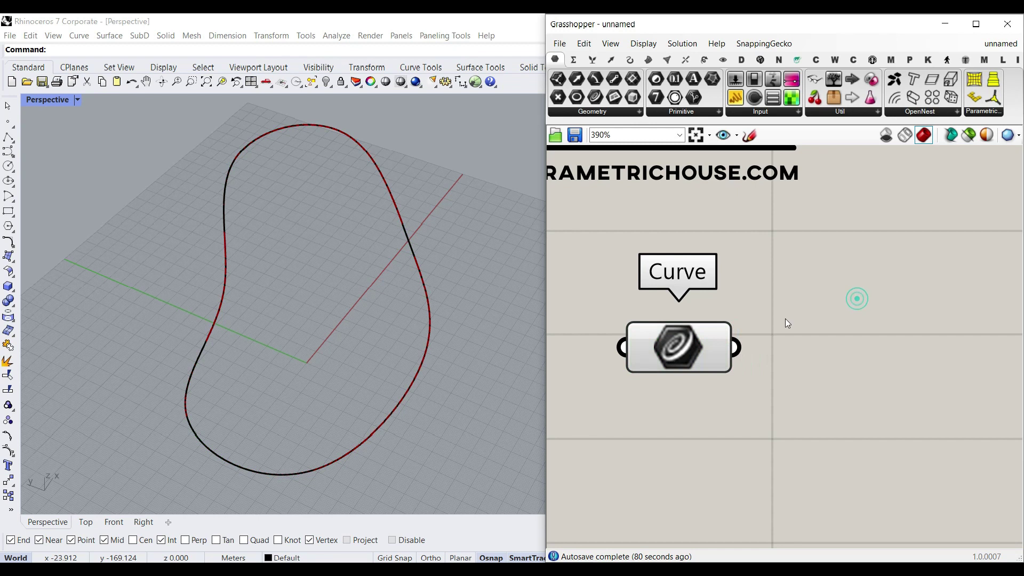
pyautogui.click(630, 60)
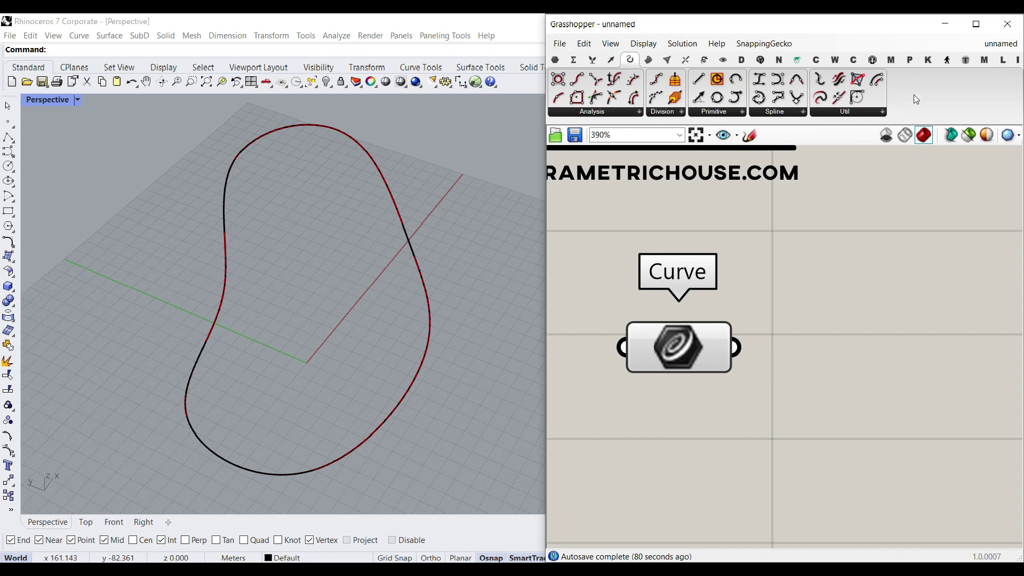
pyautogui.moveTo(878, 81); pyautogui.dragTo(885, 399)
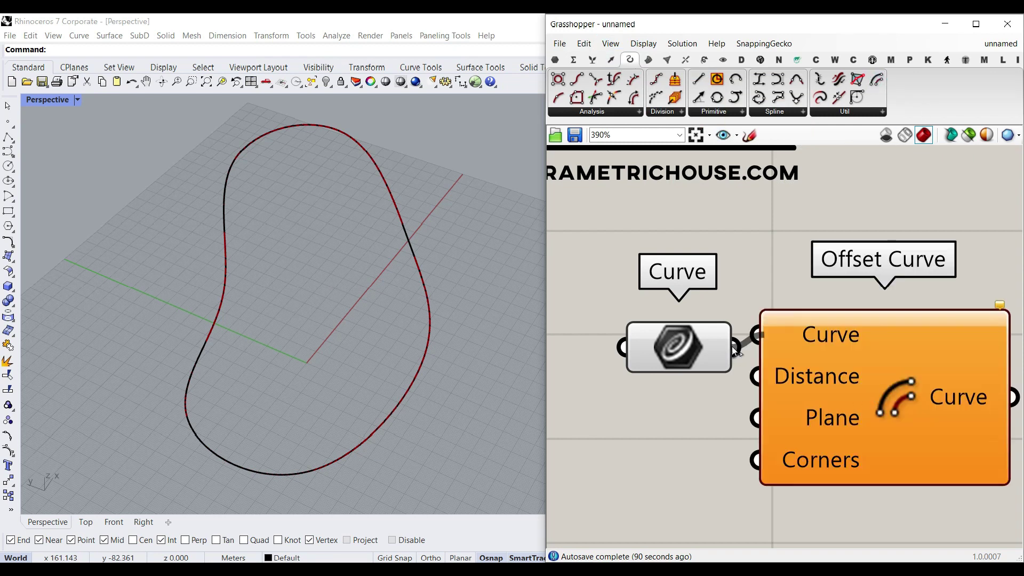
pyautogui.moveTo(736, 347); pyautogui.dragTo(824, 364)
pyautogui.moveTo(823, 364); pyautogui.dragTo(779, 333, button='right')
pyautogui.scroll(-1, 780, 333)
pyautogui.moveTo(807, 352); pyautogui.dragTo(922, 363)
# Create a 12.55 number slider, connect it to Offset Curve's Distance input, and raise it to 26.73.
pyautogui.doubleClick(681, 411)
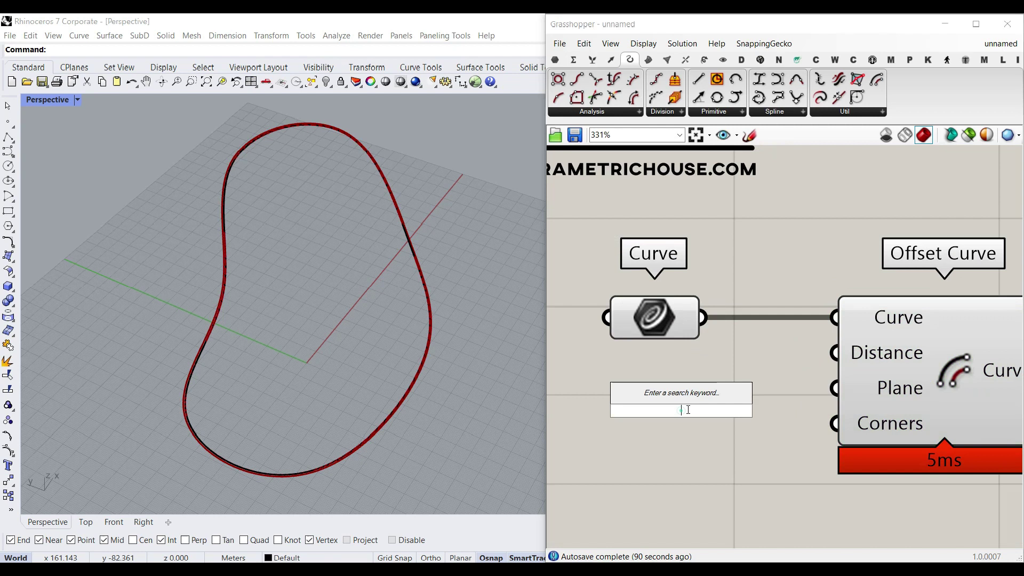
pyautogui.write('12.55')
pyautogui.press('Return')
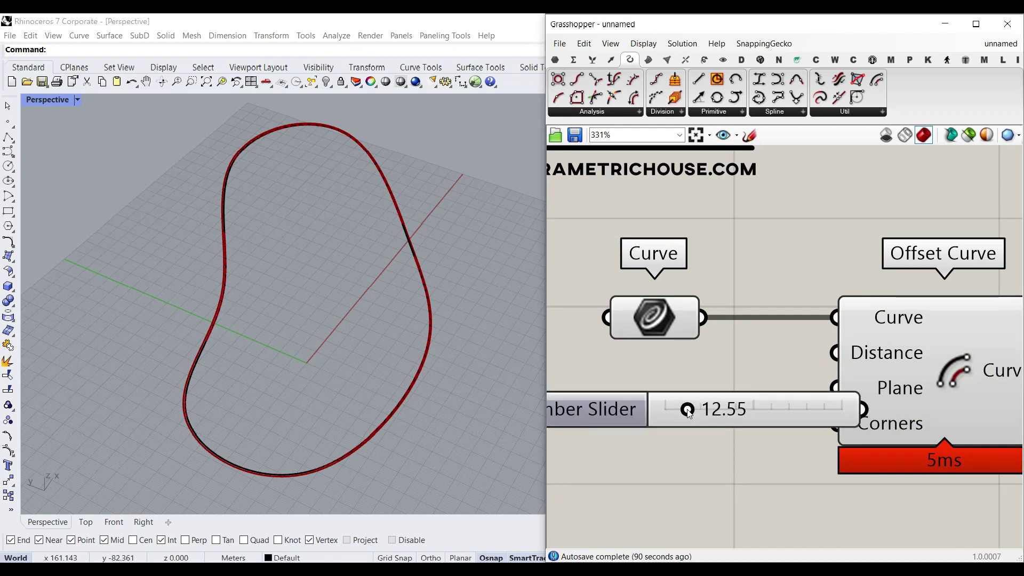
pyautogui.moveTo(731, 412); pyautogui.dragTo(643, 359)
pyautogui.moveTo(775, 356); pyautogui.dragTo(814, 352)
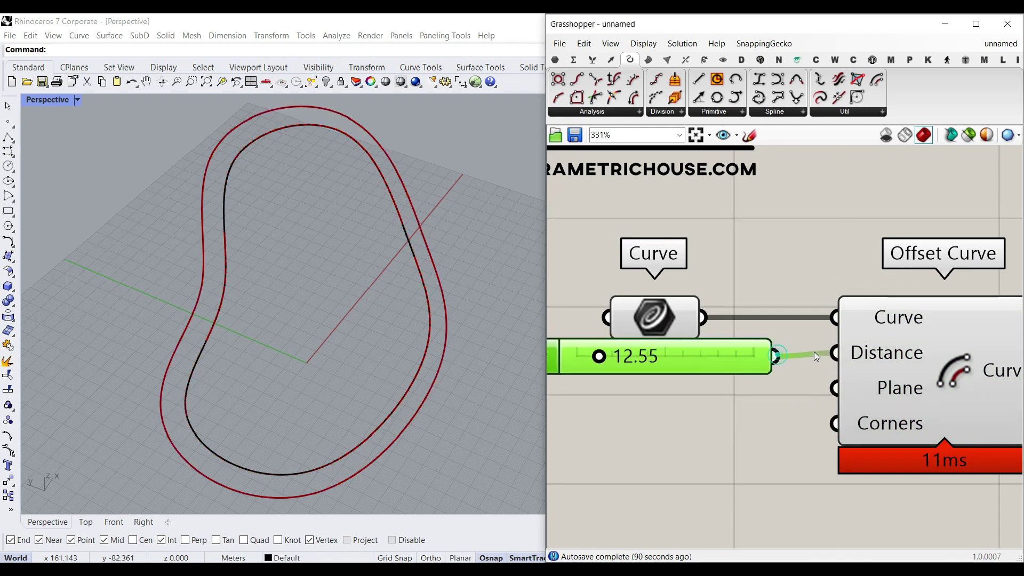
pyautogui.moveTo(601, 357); pyautogui.dragTo(623, 356)
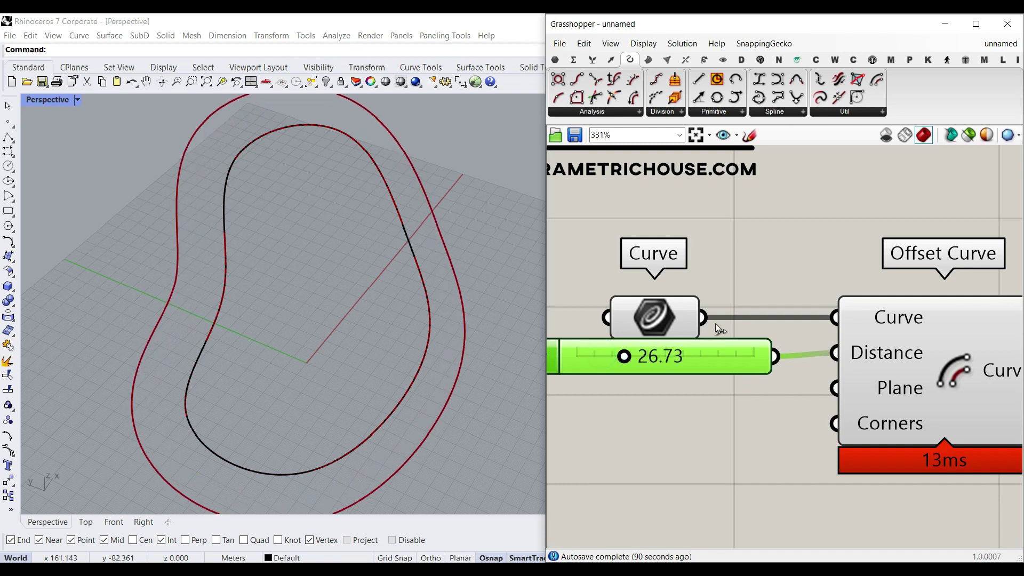
# Try feeding the curve into Offset Curve's Plane input, undo that connection, and set the distance slider to 30.65.
pyautogui.moveTo(747, 356); pyautogui.dragTo(835, 389)
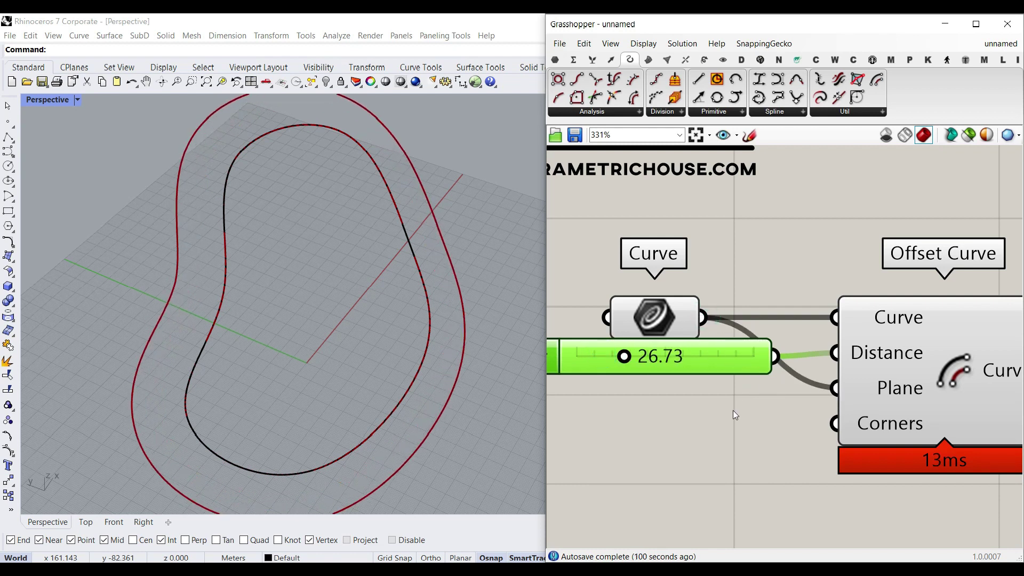
pyautogui.hotkey('ctrl', 'z')
pyautogui.moveTo(733, 362); pyautogui.dragTo(732, 388)
pyautogui.moveTo(624, 380); pyautogui.dragTo(631, 380)
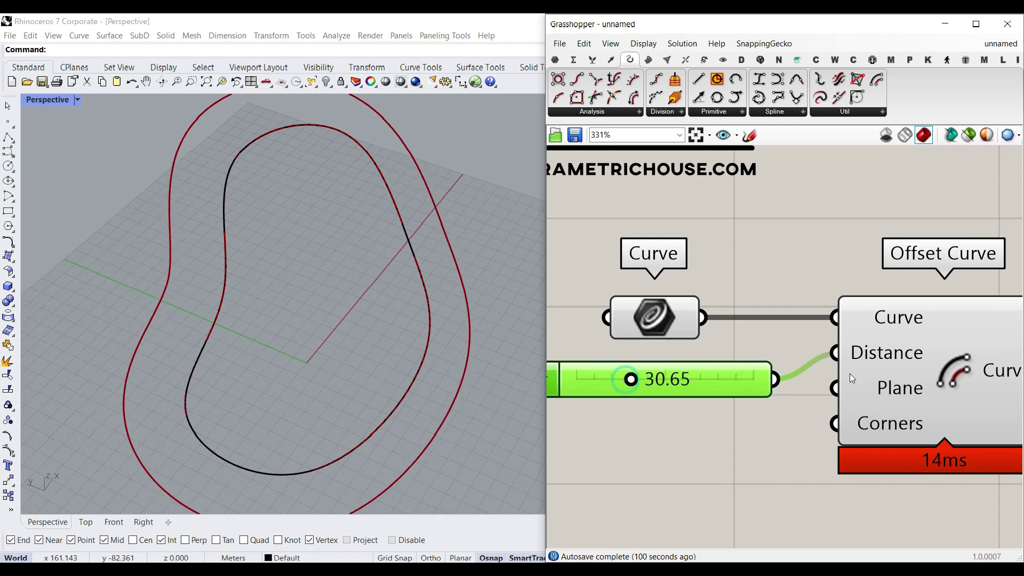
# Apply an expression to Offset Curve's Distance input that flips the offset to the inside of the curve.
pyautogui.rightClick(869, 356)
pyautogui.scroll(2, 816, 373)
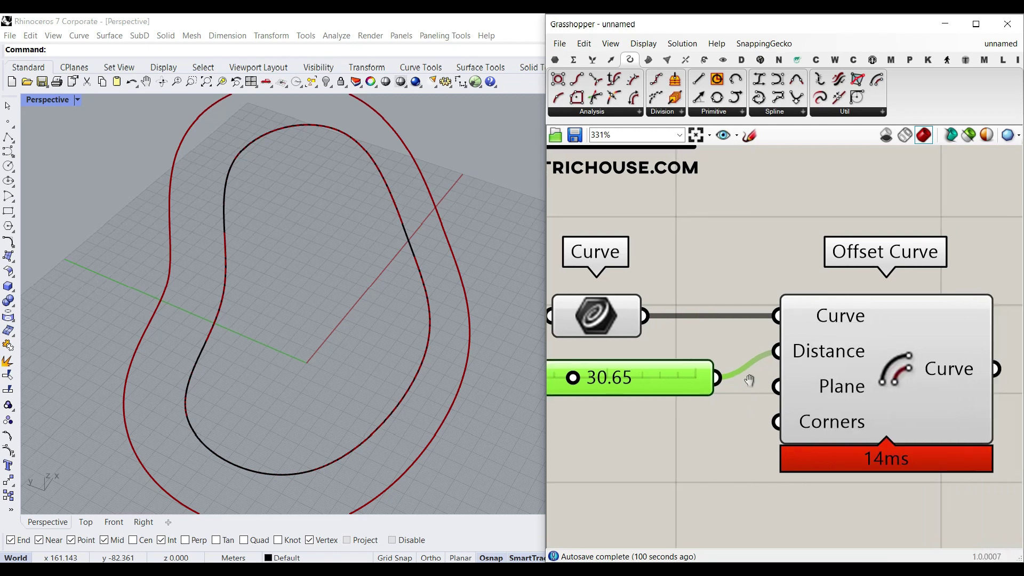
pyautogui.rightClick(803, 350)
pyautogui.moveTo(875, 448)
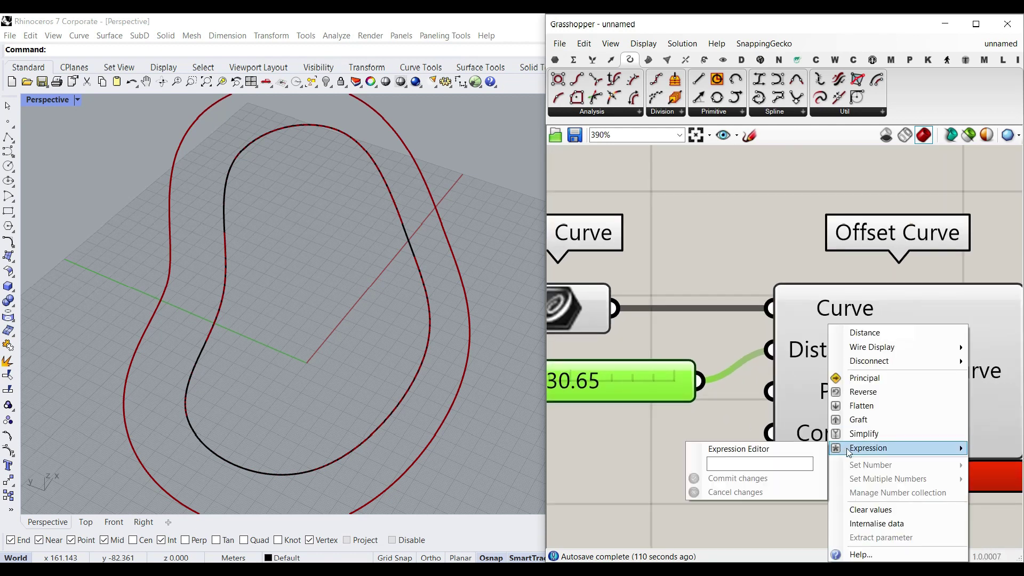
pyautogui.click(772, 463)
pyautogui.click(752, 477)
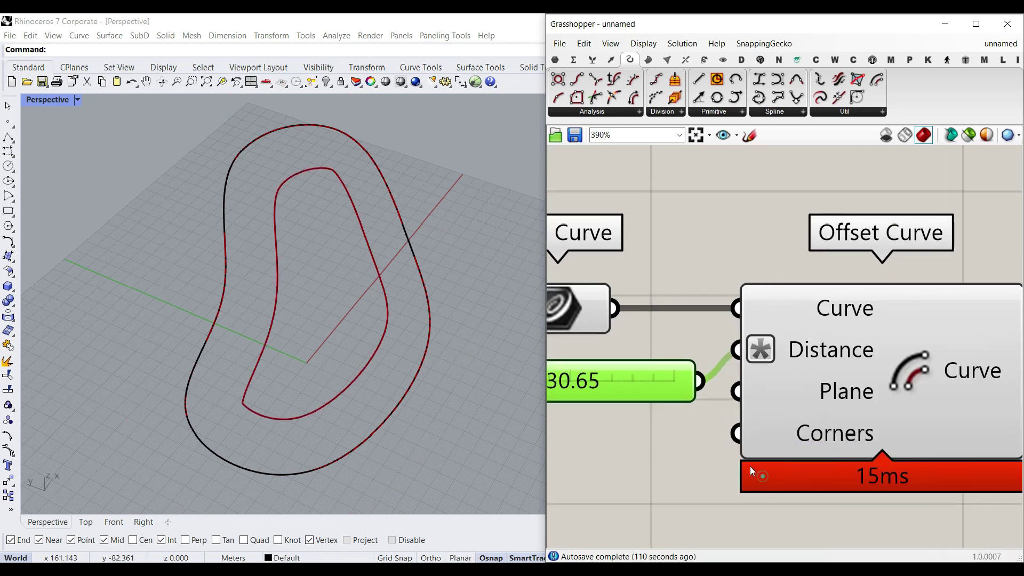
# Reduce the offset distance slider to 17.57.
pyautogui.moveTo(763, 476); pyautogui.dragTo(954, 478, button='right')
pyautogui.moveTo(722, 387); pyautogui.dragTo(706, 384)
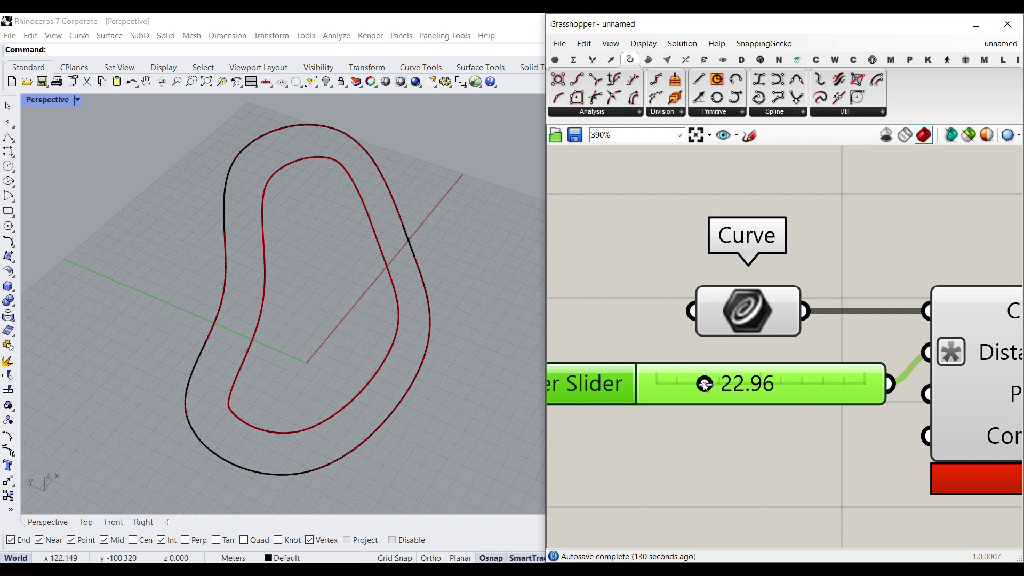
pyautogui.moveTo(704, 384)
pyautogui.mouseDown()
pyautogui.moveTo(683, 383)
pyautogui.moveTo(693, 383)
pyautogui.mouseUp()
pyautogui.scroll(-4, 714, 382)
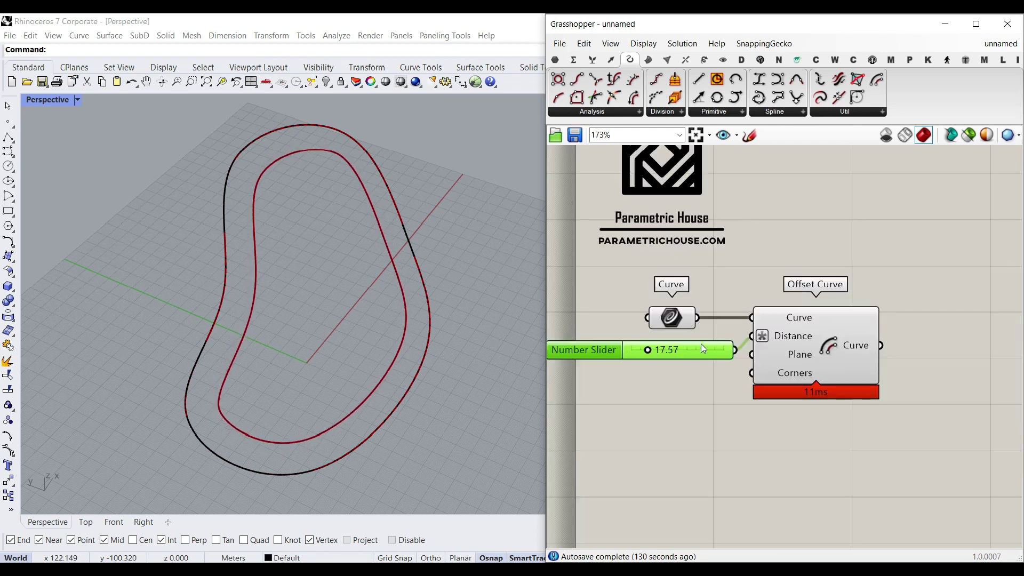
# Add a Surface parameter after Offset Curve and connect the offset curve to it to fill the inner outline.
pyautogui.moveTo(855, 344); pyautogui.dragTo(743, 374, button='right')
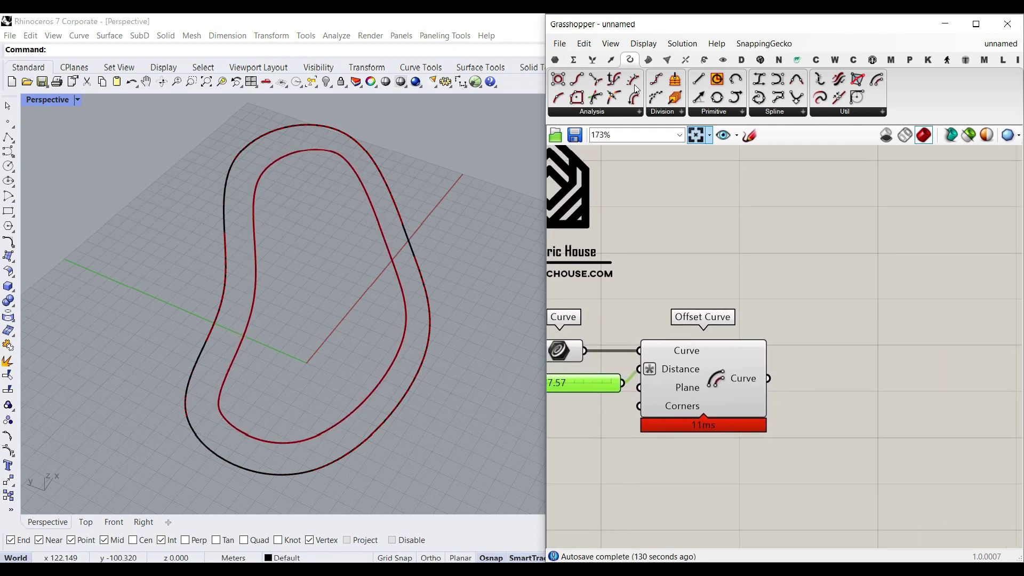
pyautogui.click(557, 60)
pyautogui.click(620, 112)
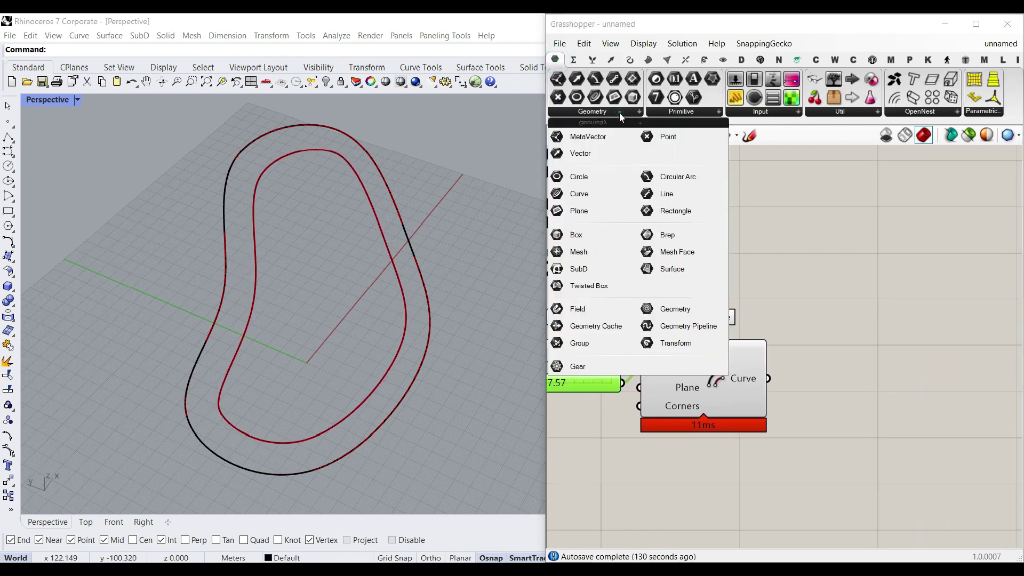
pyautogui.click(675, 279)
pyautogui.click(822, 374)
pyautogui.scroll(3, 800, 381)
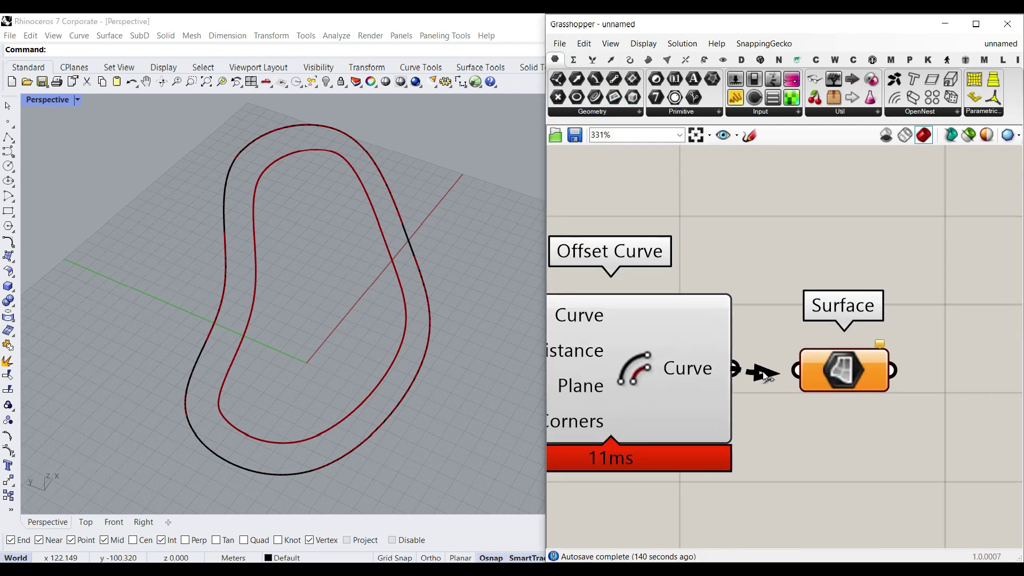
pyautogui.moveTo(734, 369); pyautogui.dragTo(796, 373)
pyautogui.moveTo(850, 366); pyautogui.dragTo(656, 372, button='right')
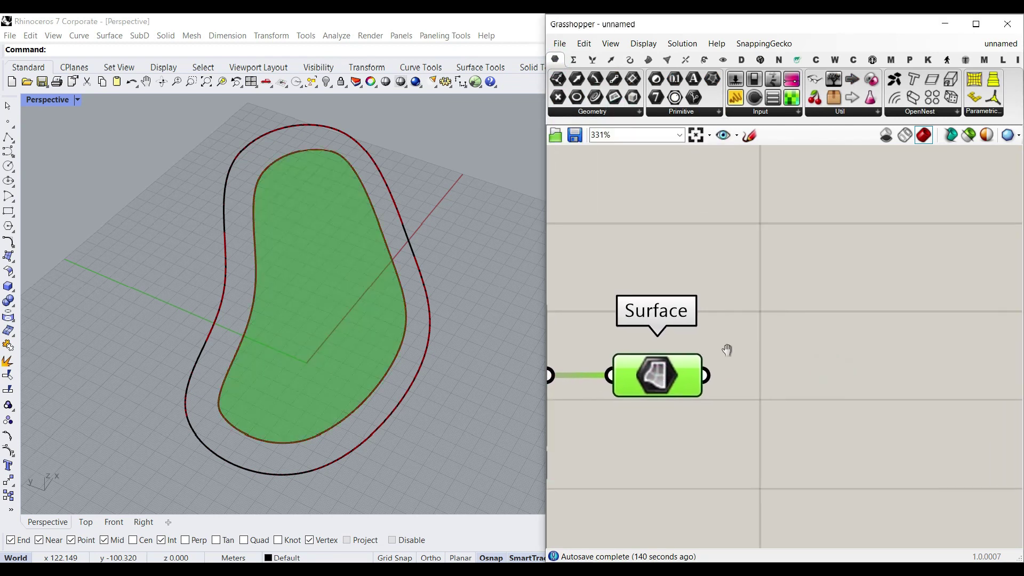
pyautogui.moveTo(431, 375); pyautogui.dragTo(301, 361, button='right')
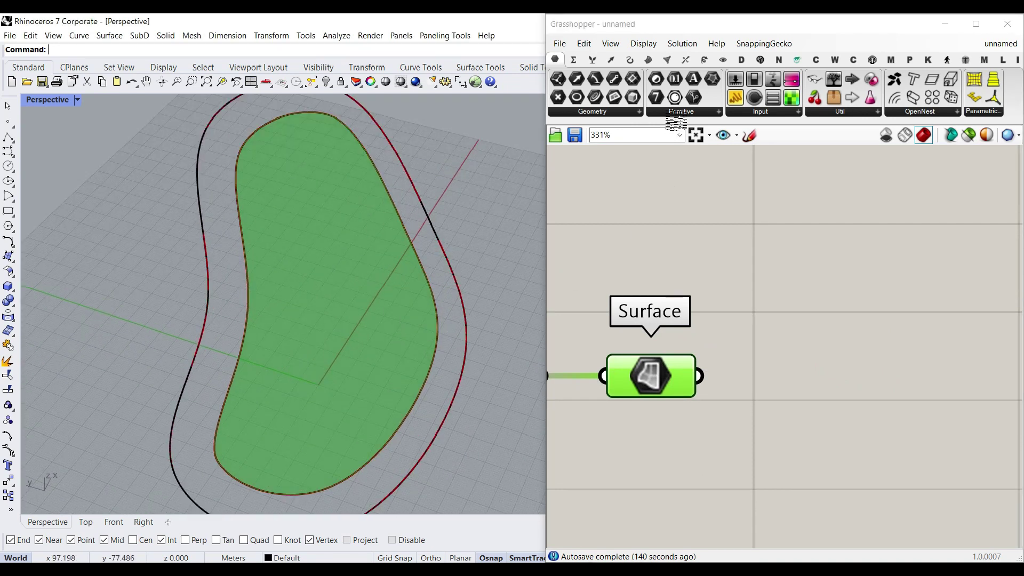
# Add a Populate Geometry component and connect the Surface parameter to its Geometry input.
pyautogui.click(614, 62)
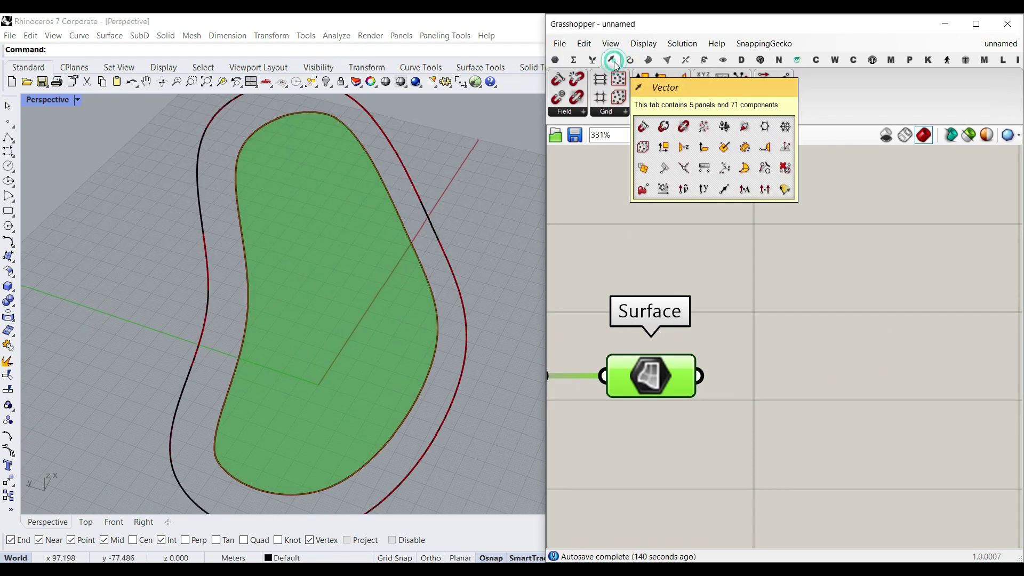
pyautogui.click(626, 112)
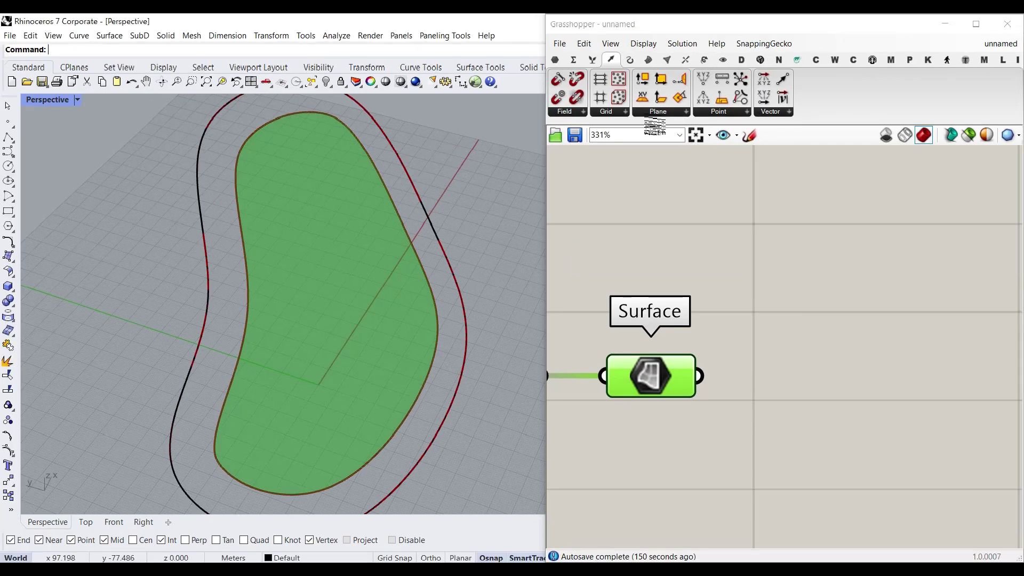
pyautogui.click(611, 110)
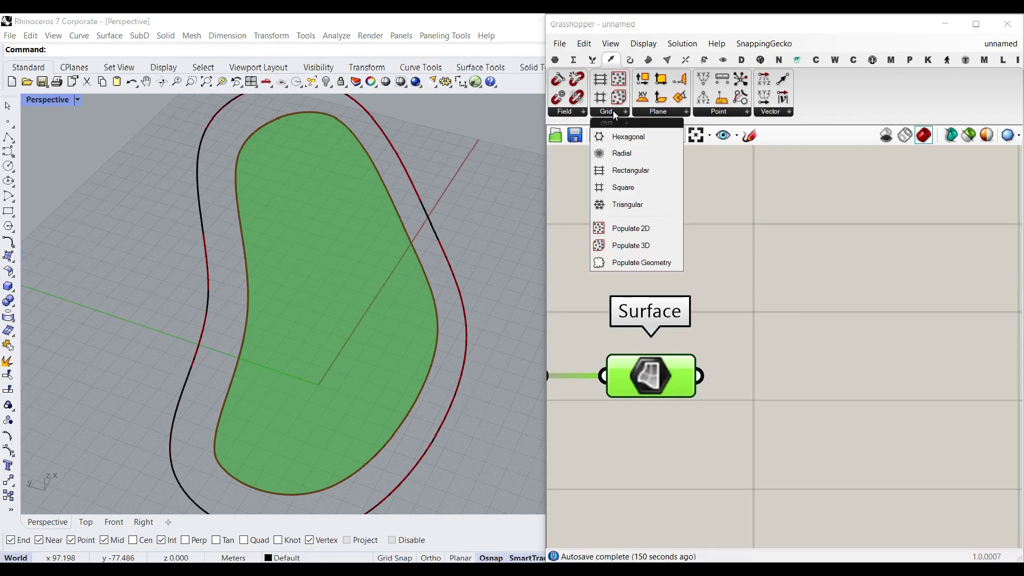
pyautogui.click(647, 261)
pyautogui.click(881, 405)
pyautogui.moveTo(763, 369); pyautogui.dragTo(794, 366)
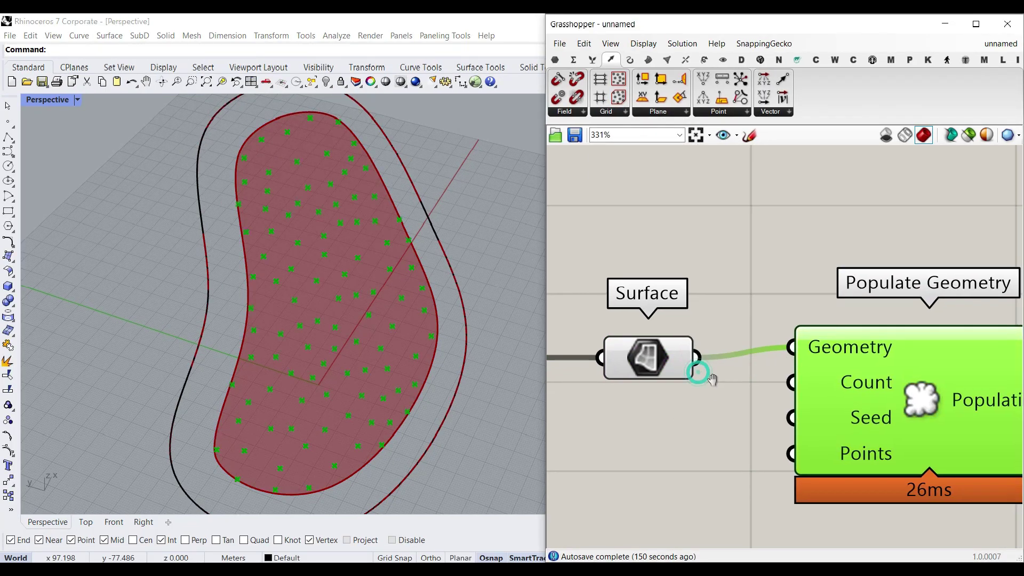
pyautogui.scroll(-3, 814, 356)
pyautogui.scroll(2, 688, 370)
pyautogui.click(702, 379)
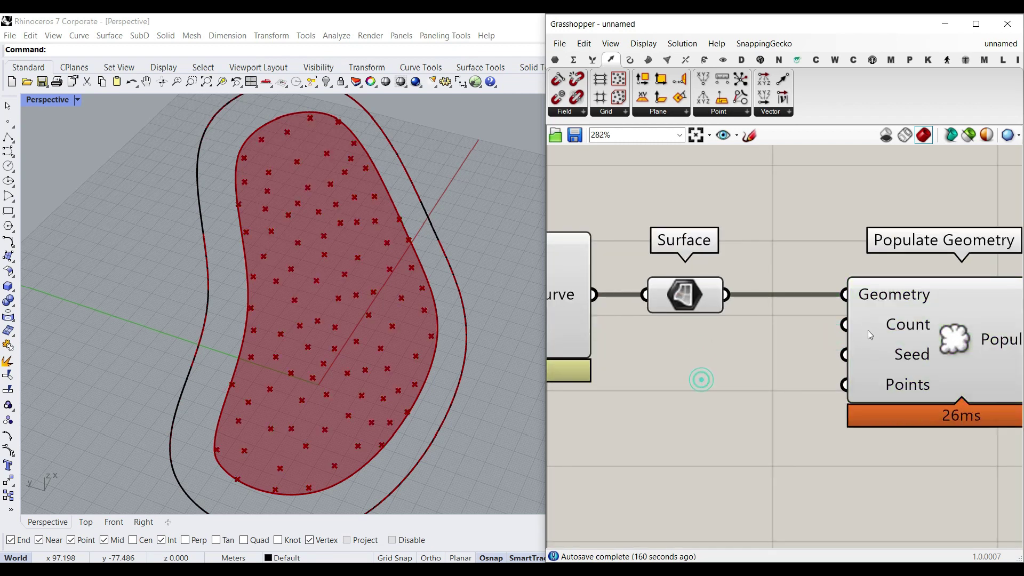
# Create an integer slider ranging from 3 to 100 and connect it to Populate Geometry's Count input, leaving it at 3.
pyautogui.doubleClick(659, 411)
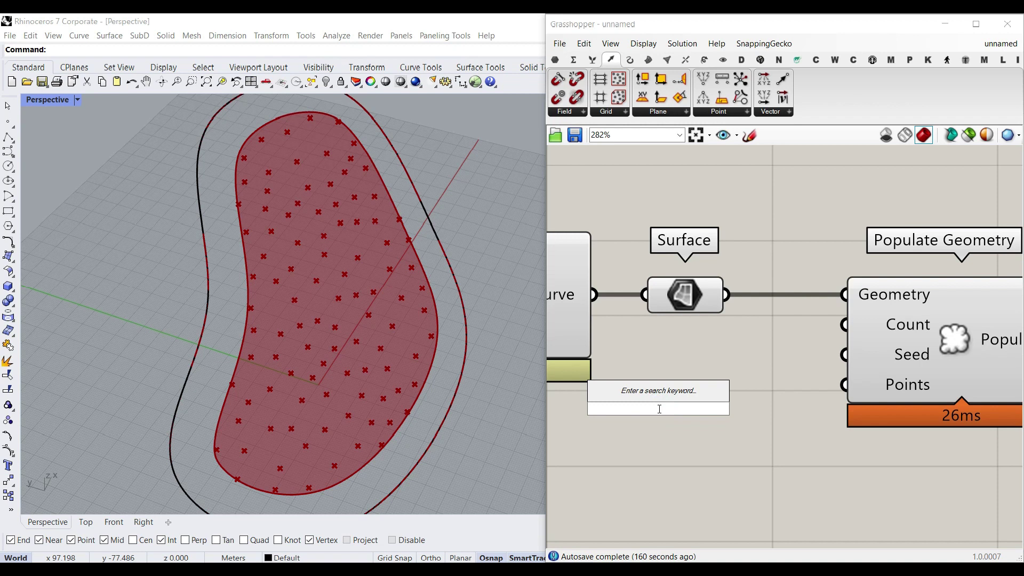
pyautogui.write('3..100')
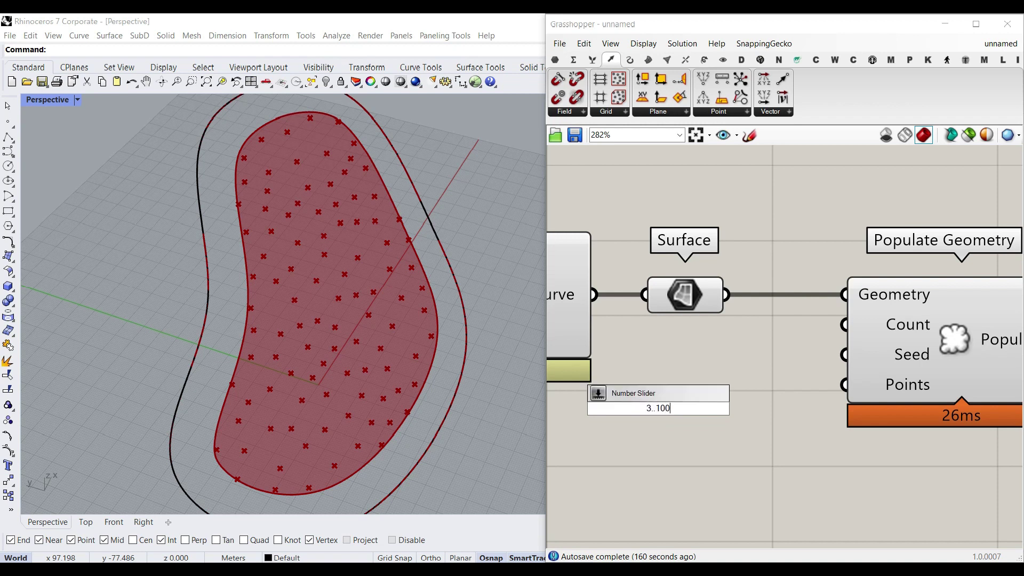
pyautogui.press('Return')
pyautogui.moveTo(812, 409); pyautogui.dragTo(844, 324)
pyautogui.moveTo(647, 413)
pyautogui.mouseDown()
pyautogui.moveTo(699, 410)
pyautogui.moveTo(652, 410)
pyautogui.mouseUp()
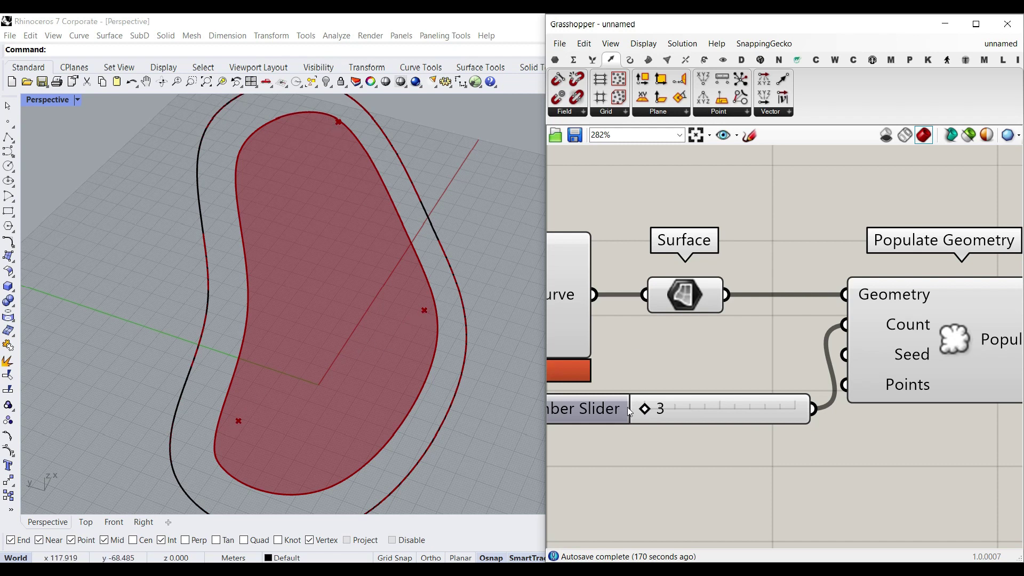
pyautogui.moveTo(648, 414)
pyautogui.mouseDown()
pyautogui.moveTo(727, 409)
pyautogui.moveTo(651, 411)
pyautogui.mouseUp()
# Move Populate Geometry farther from the Surface parameter and place the count slider just below that parameter.
pyautogui.moveTo(932, 363); pyautogui.dragTo(802, 351, button='right')
pyautogui.moveTo(812, 348); pyautogui.dragTo(899, 340)
pyautogui.moveTo(688, 402); pyautogui.dragTo(808, 396, button='right')
pyautogui.moveTo(744, 390); pyautogui.dragTo(833, 323)
# Create an integer slider ranging from 1 to 100000 and connect it to Populate Geometry's Seed input.
pyautogui.doubleClick(754, 404)
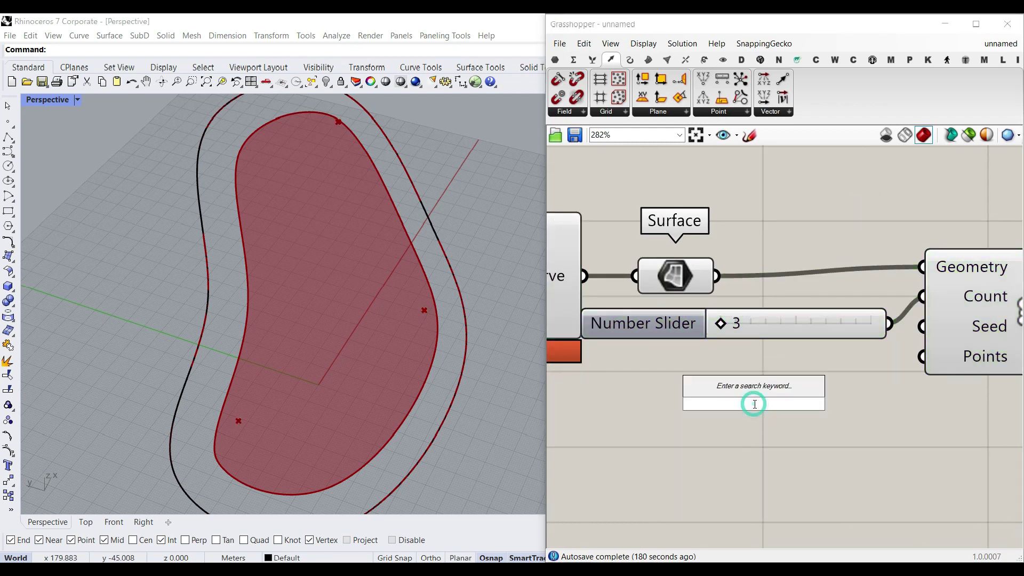
pyautogui.write('1..100000')
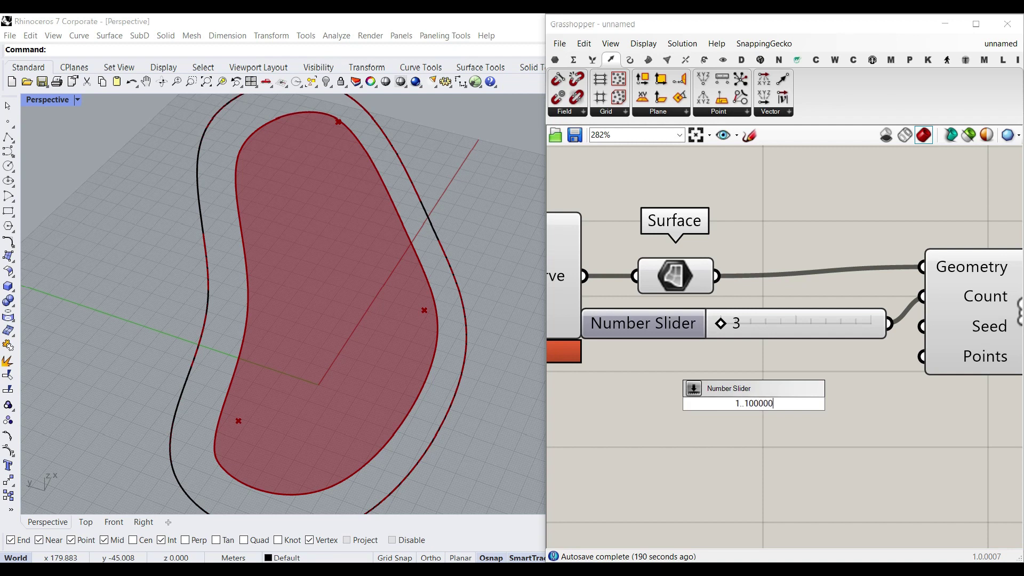
pyautogui.press('Return')
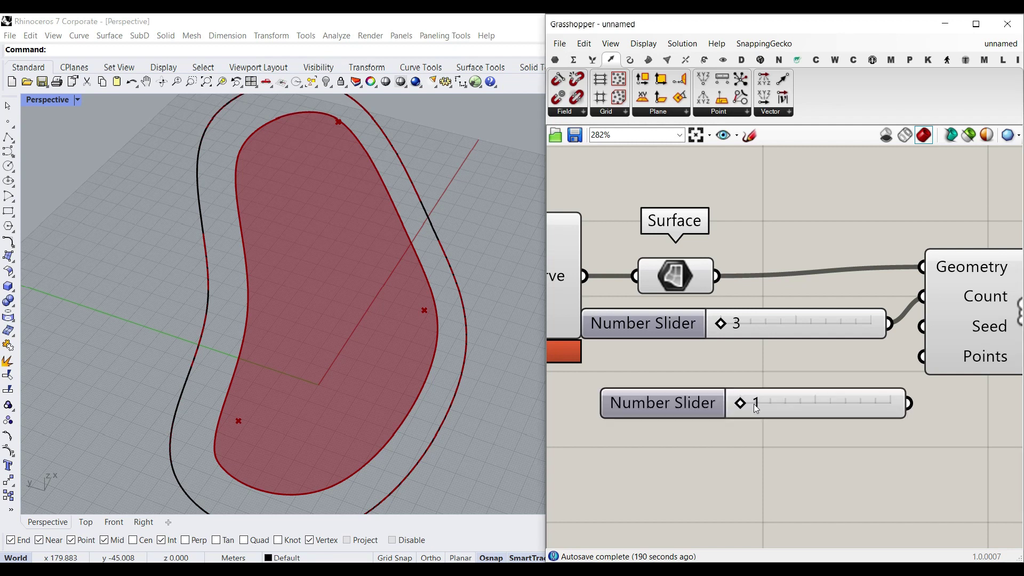
pyautogui.moveTo(943, 366); pyautogui.dragTo(769, 399, button='right')
pyautogui.moveTo(807, 366); pyautogui.dragTo(838, 371)
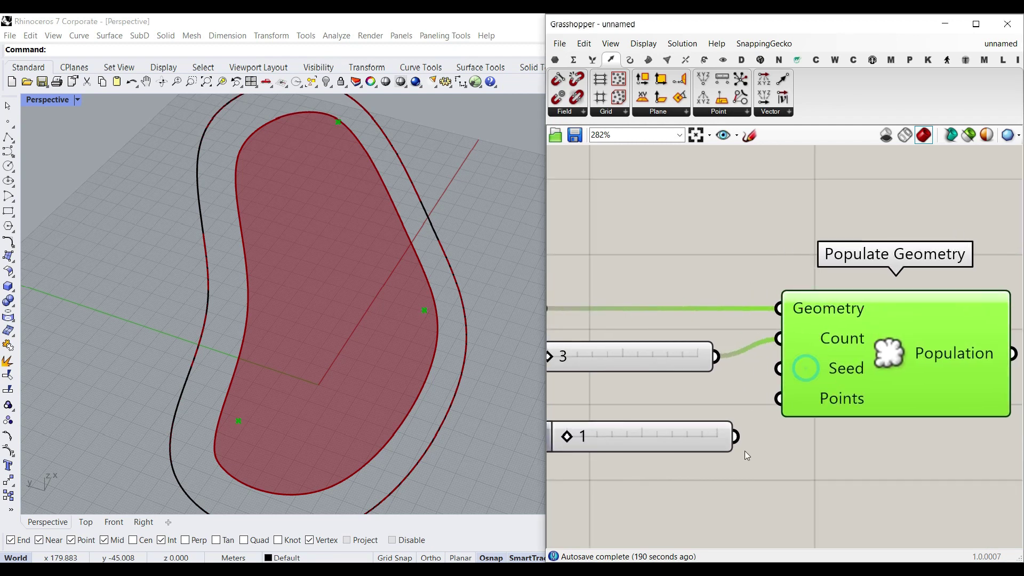
pyautogui.moveTo(735, 437); pyautogui.dragTo(759, 369)
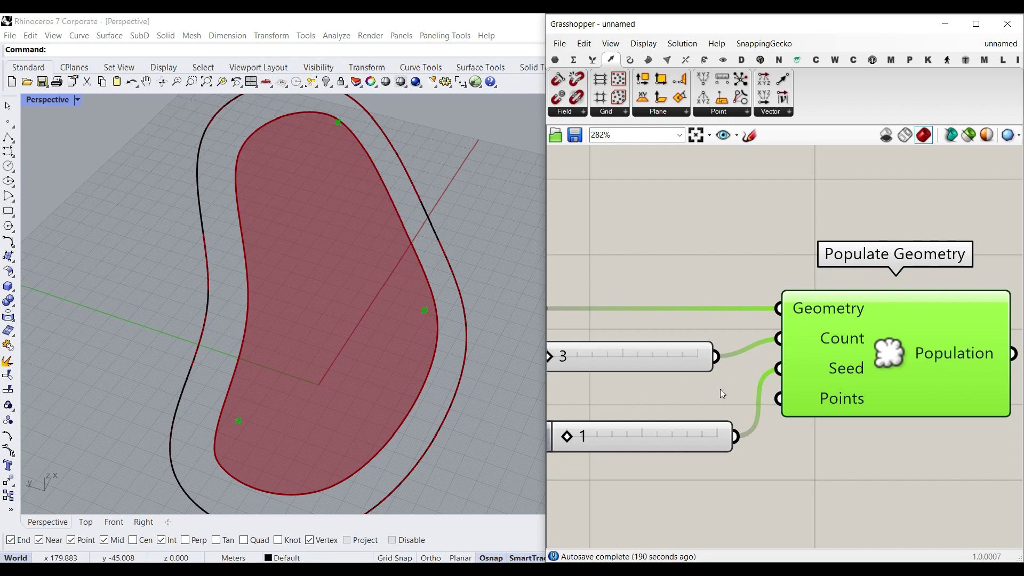
# Adjust the two Populate Geometry sliders to a seed of 19879 and a count of 45.
pyautogui.click(655, 425)
pyautogui.moveTo(567, 435); pyautogui.dragTo(605, 435)
pyautogui.moveTo(573, 387); pyautogui.dragTo(596, 390, button='right')
pyautogui.moveTo(569, 359); pyautogui.dragTo(670, 359)
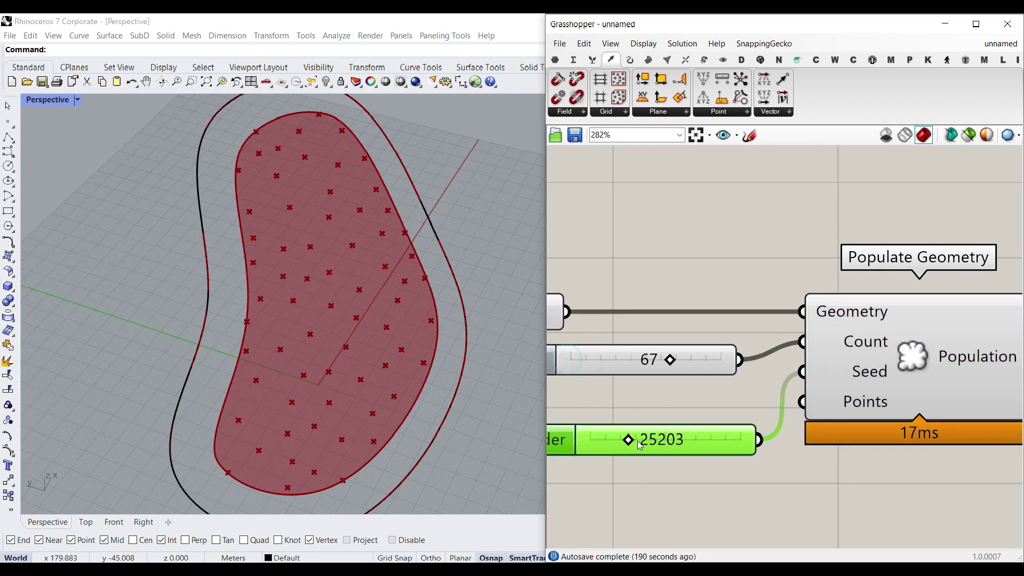
pyautogui.moveTo(628, 439); pyautogui.dragTo(619, 439)
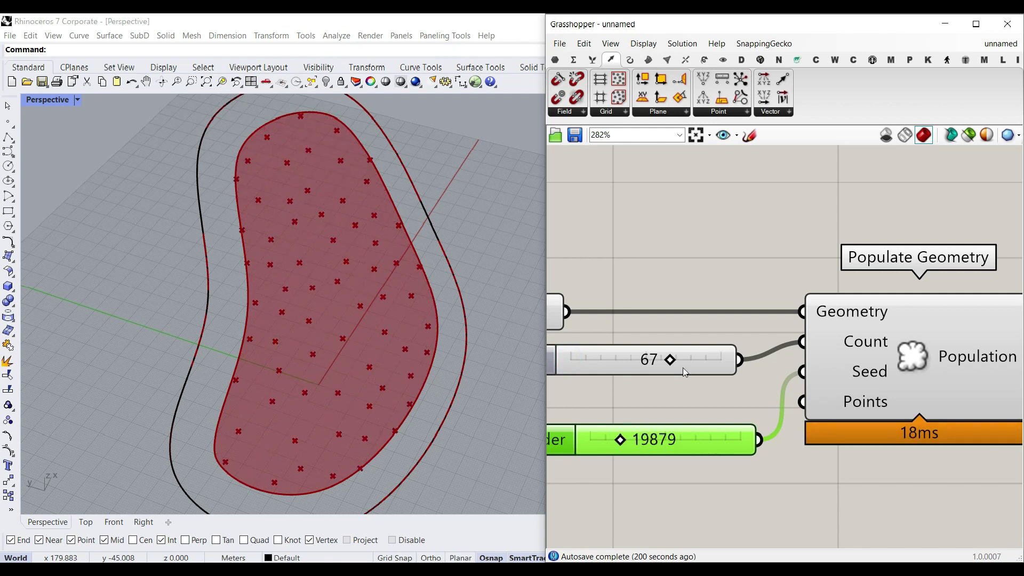
pyautogui.moveTo(671, 362); pyautogui.dragTo(635, 360)
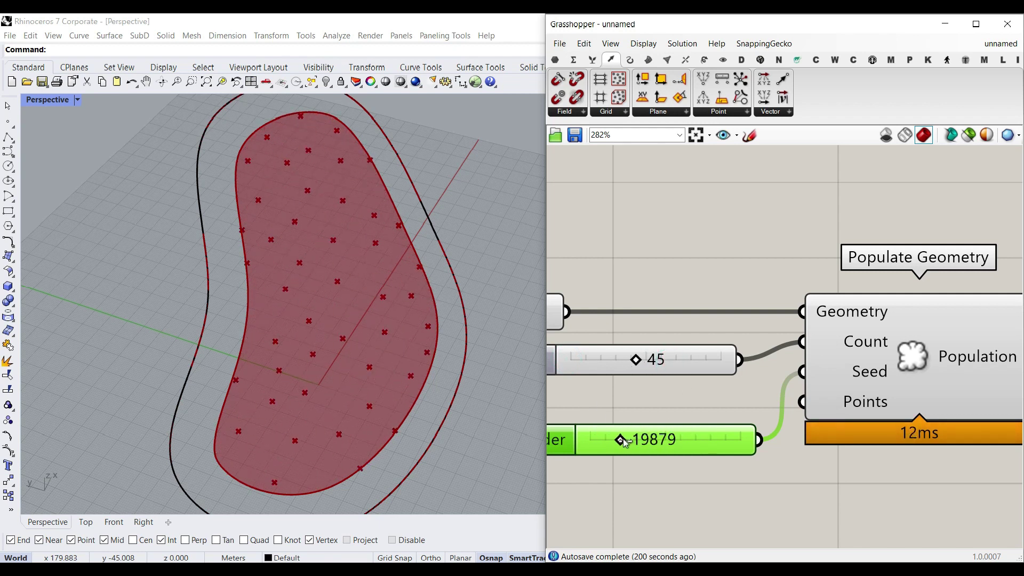
# Set the seed slider to 25913, place it directly below the count slider and adjust Populate Geometry's position.
pyautogui.moveTo(625, 443); pyautogui.dragTo(685, 398)
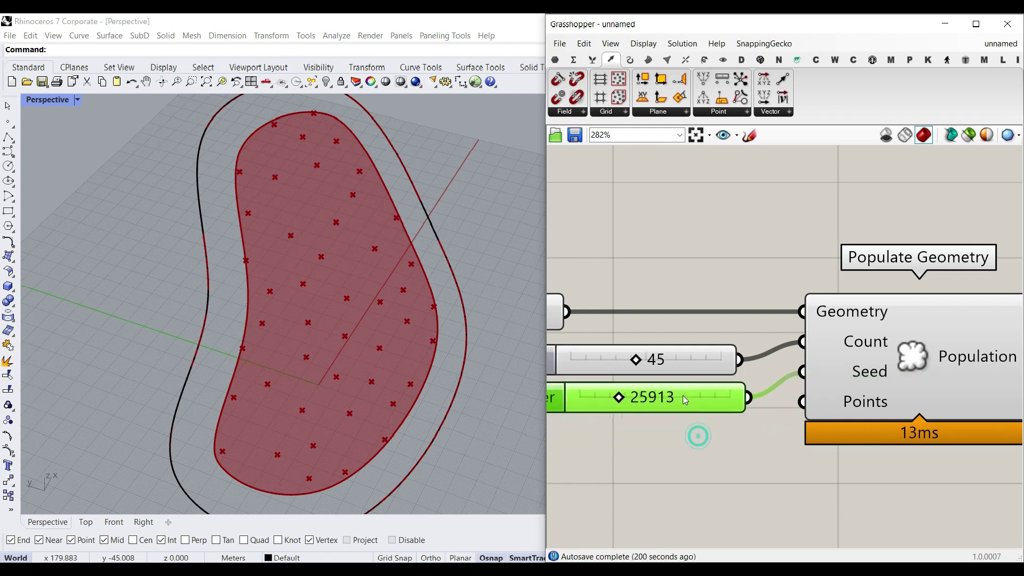
pyautogui.scroll(-2, 923, 374)
pyautogui.moveTo(923, 374); pyautogui.dragTo(795, 380, button='right')
pyautogui.moveTo(806, 370)
pyautogui.mouseDown()
pyautogui.moveTo(769, 367)
pyautogui.moveTo(790, 369)
pyautogui.mouseUp()
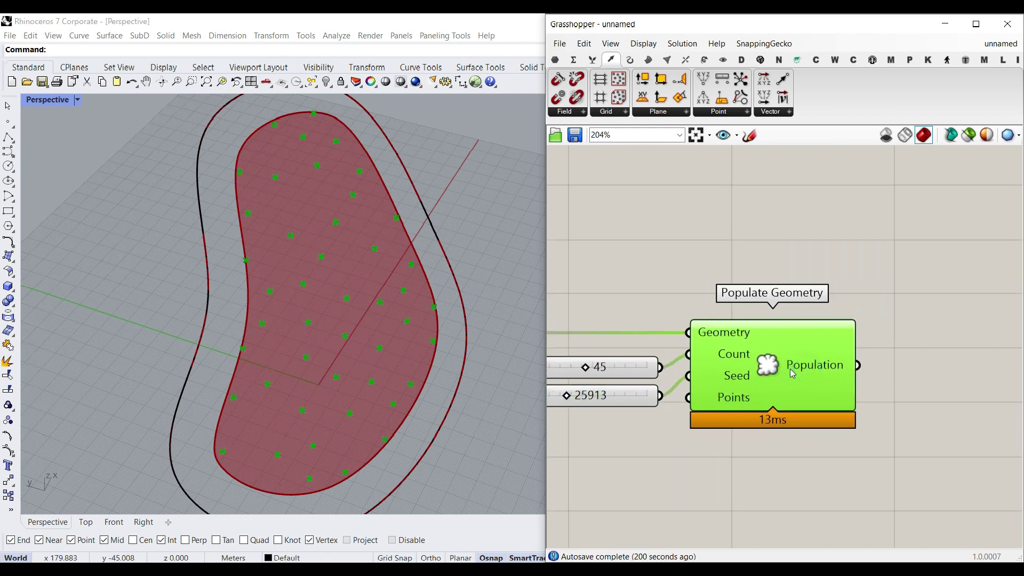
pyautogui.click(734, 246)
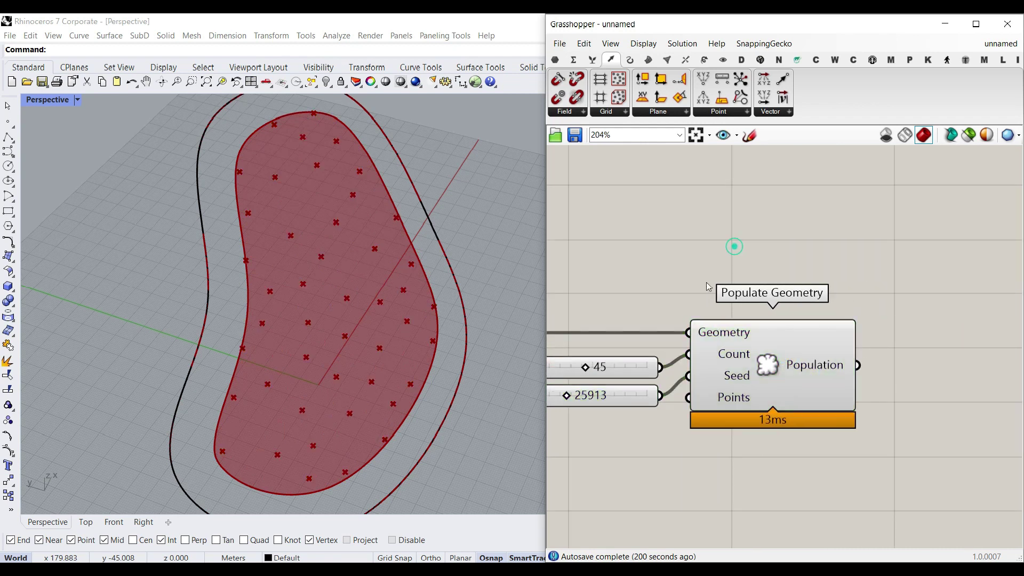
pyautogui.moveTo(366, 320); pyautogui.dragTo(364, 358, button='right')
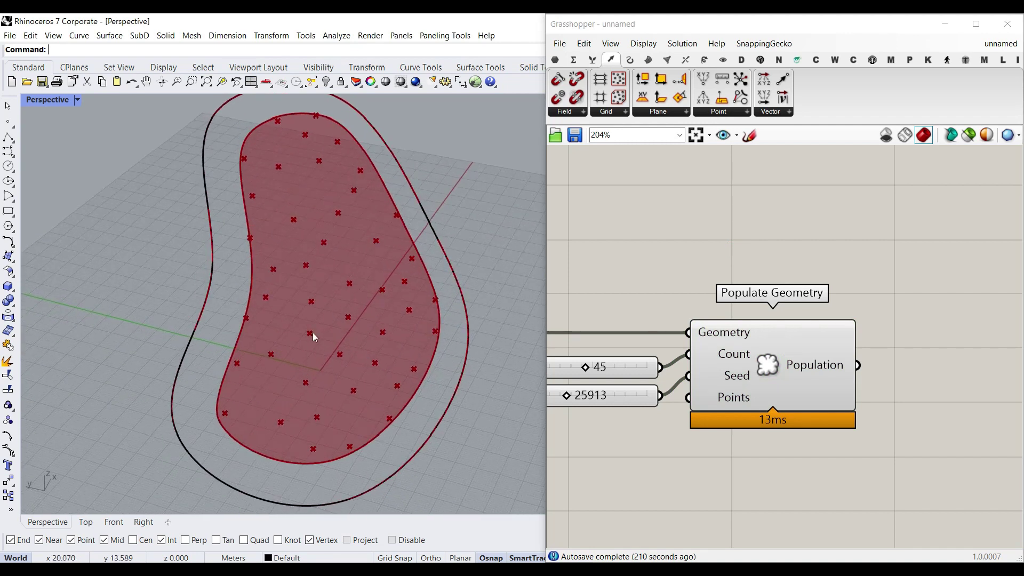
pyautogui.scroll(2, 268, 244)
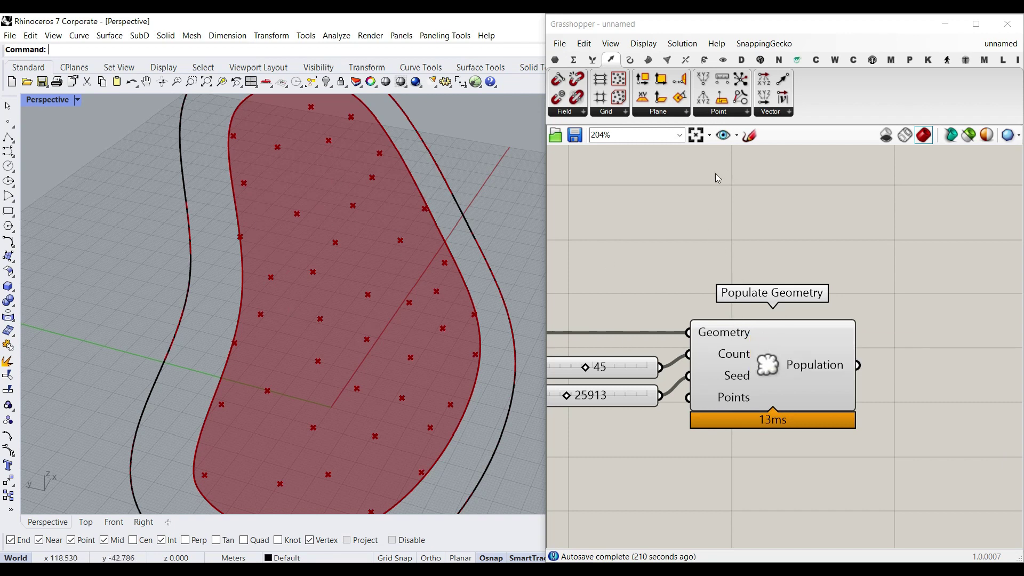
# Add a Plane parameter above Offset Curve and connect the original Curve parameter to it.
pyautogui.click(556, 61)
pyautogui.click(603, 113)
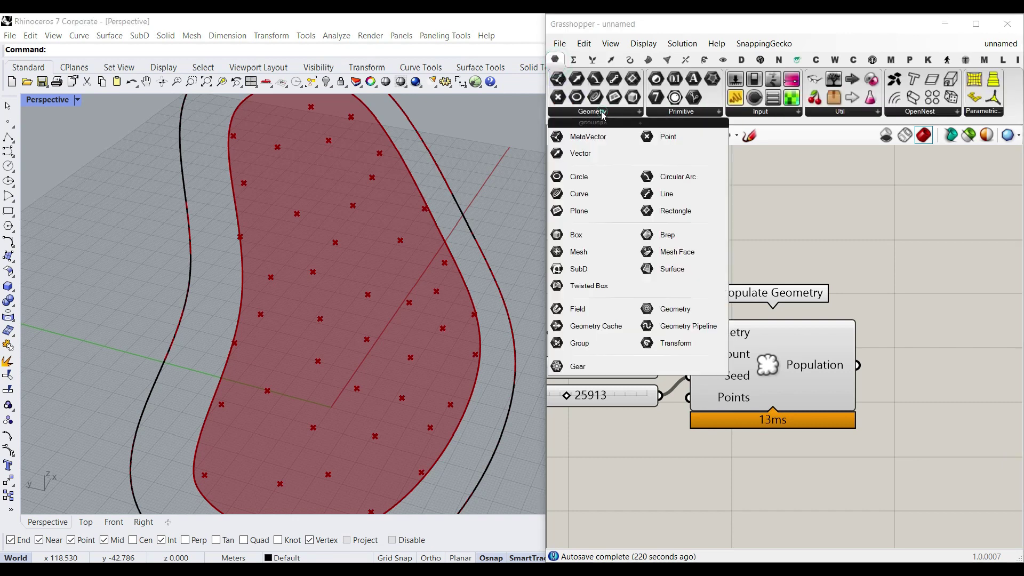
pyautogui.click(583, 211)
pyautogui.scroll(-8, 872, 297)
pyautogui.scroll(6, 735, 309)
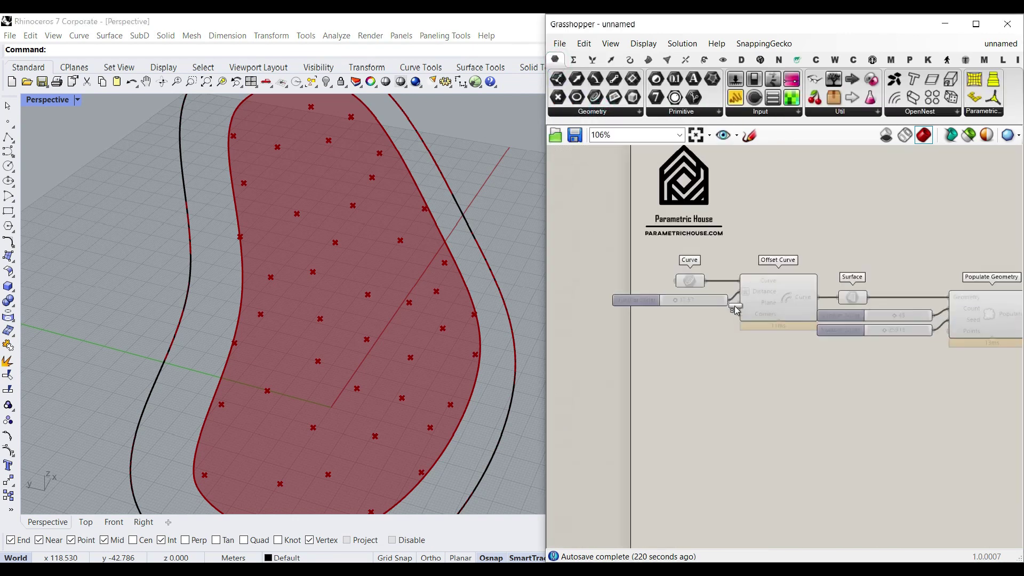
pyautogui.click(751, 364)
pyautogui.moveTo(691, 251); pyautogui.dragTo(855, 216)
pyautogui.moveTo(430, 290); pyautogui.dragTo(472, 256, button='right')
pyautogui.scroll(8, 470, 213)
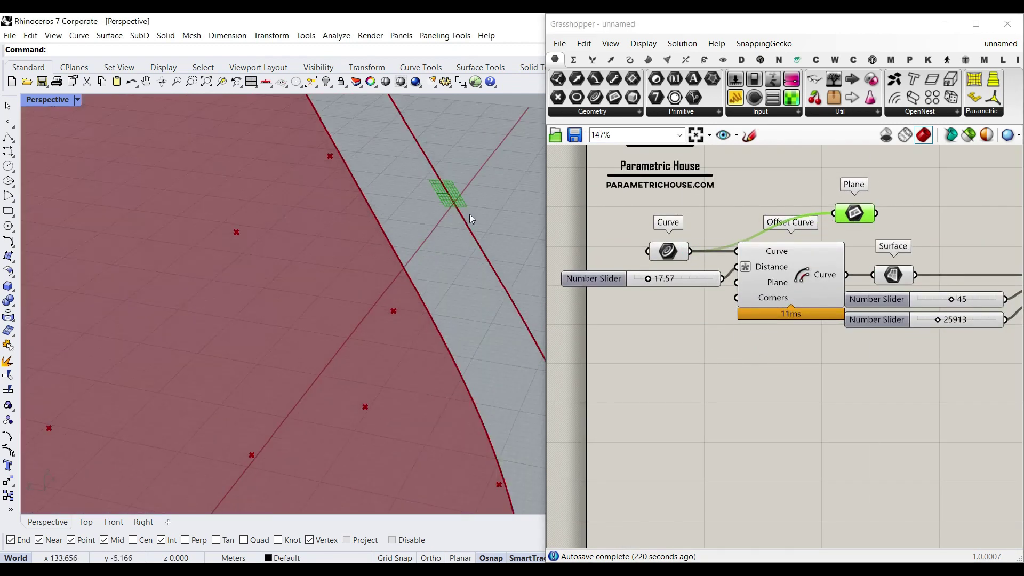
pyautogui.moveTo(469, 213); pyautogui.dragTo(410, 330, button='right')
# Move the Plane parameter along the definition to just above and beyond Populate Geometry.
pyautogui.scroll(-5, 374, 235)
pyautogui.moveTo(853, 264); pyautogui.dragTo(657, 323, button='right')
pyautogui.moveTo(665, 276); pyautogui.dragTo(910, 296)
pyautogui.moveTo(918, 295); pyautogui.dragTo(681, 293, button='right')
pyautogui.scroll(3, 681, 294)
pyautogui.moveTo(671, 288); pyautogui.dragTo(785, 295)
# Add a Plane Origin component, connecting the Plane parameter to its Base input and Populate Geometry's Population output to its Origin input.
pyautogui.click(611, 60)
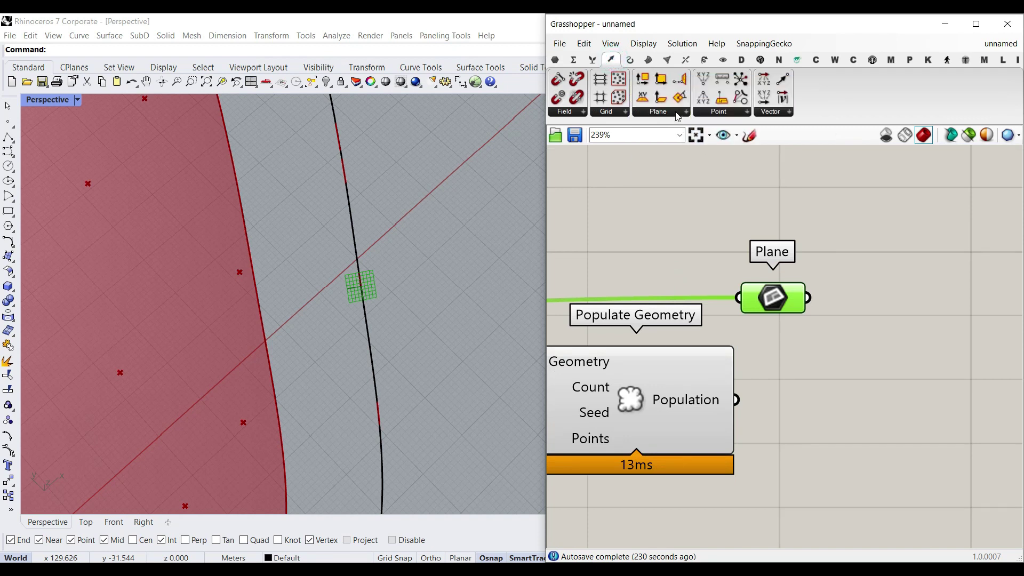
pyautogui.click(675, 113)
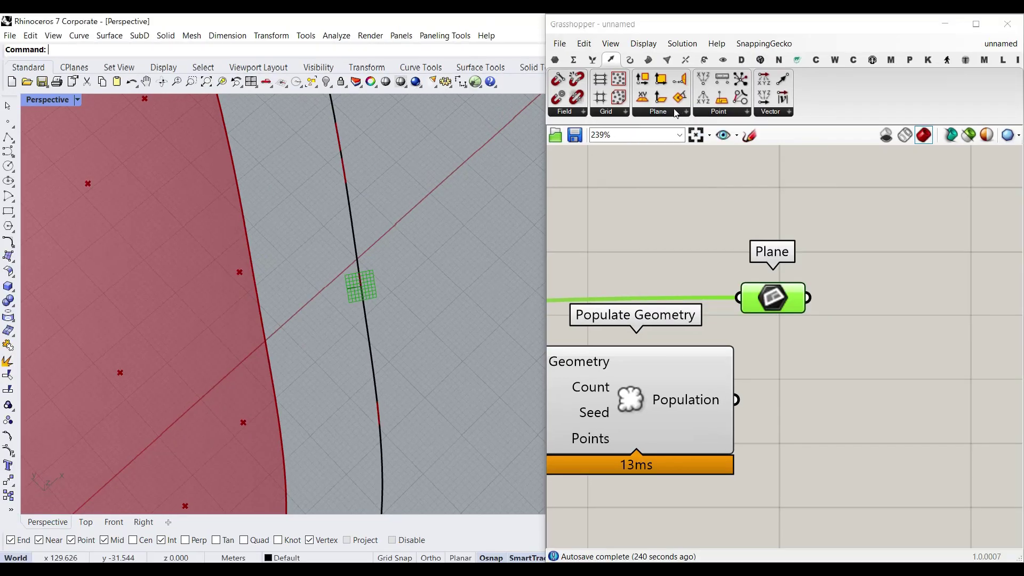
pyautogui.click(611, 43)
pyautogui.click(760, 228)
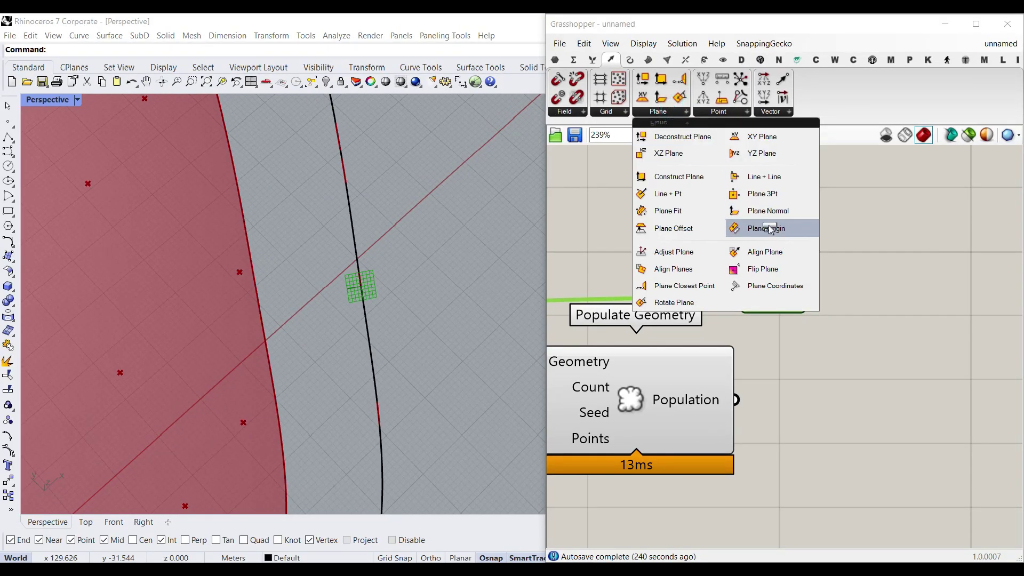
pyautogui.moveTo(770, 229); pyautogui.dragTo(864, 357)
pyautogui.moveTo(807, 297); pyautogui.dragTo(847, 344)
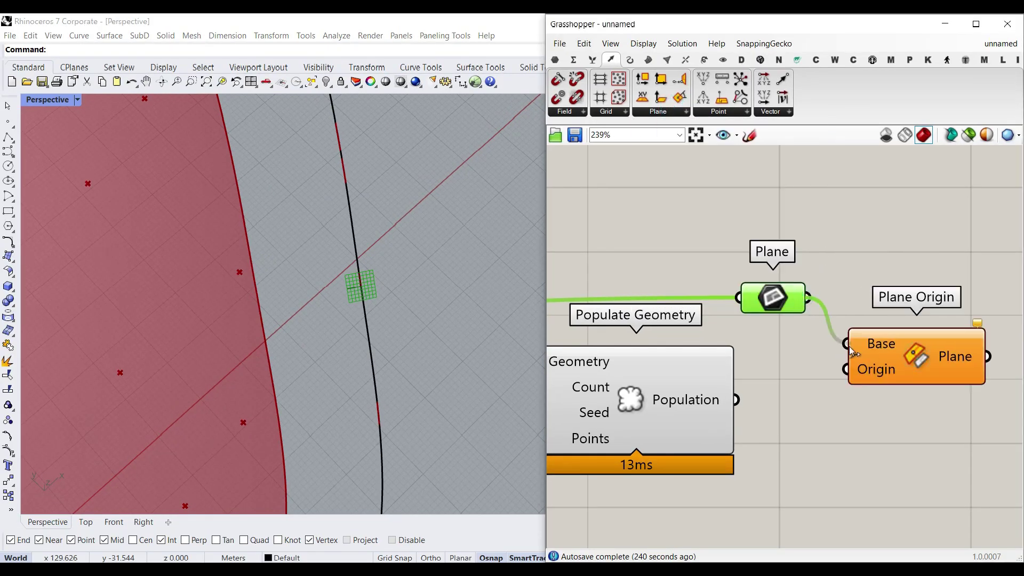
pyautogui.moveTo(757, 392); pyautogui.dragTo(846, 369)
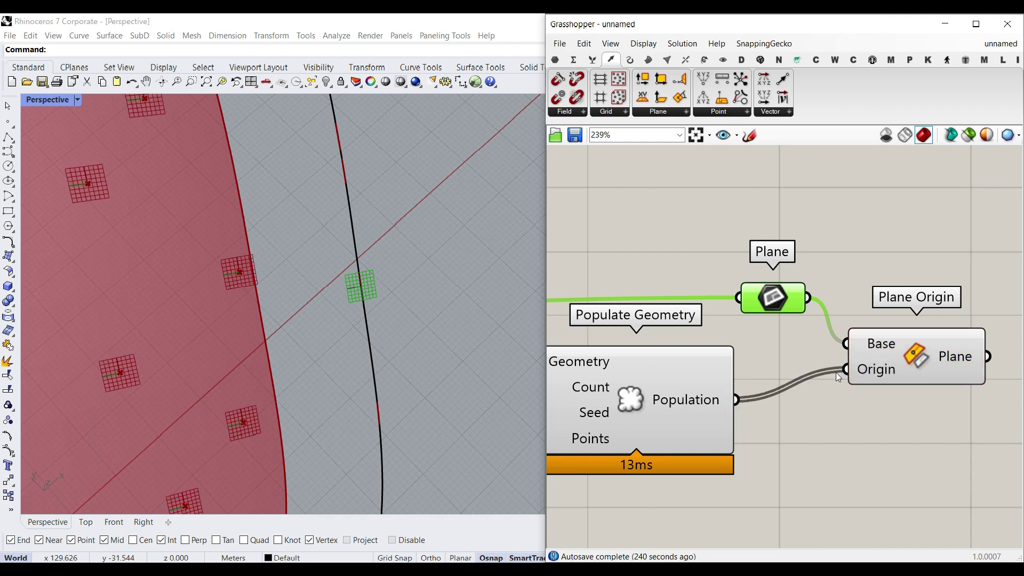
# Turn off the preview of Populate Geometry and the Plane parameter, and align Plane Origin with the Population output.
pyautogui.scroll(-3, 836, 372)
pyautogui.moveTo(889, 462); pyautogui.dragTo(693, 269)
pyautogui.rightClick(707, 219)
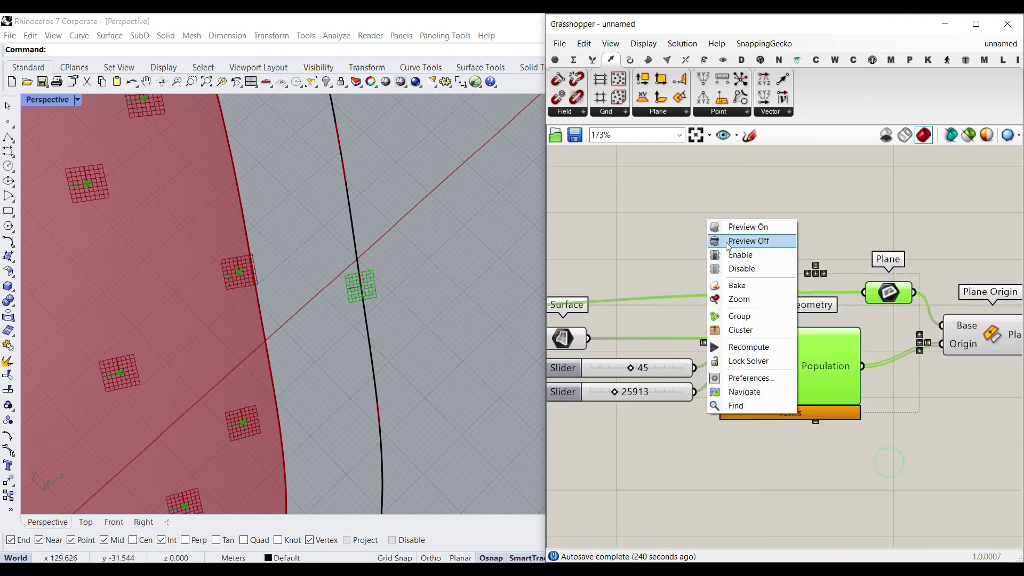
pyautogui.click(726, 242)
pyautogui.click(726, 243)
pyautogui.moveTo(986, 348); pyautogui.dragTo(809, 325, button='right')
pyautogui.moveTo(808, 324); pyautogui.dragTo(849, 338)
pyautogui.click(827, 262)
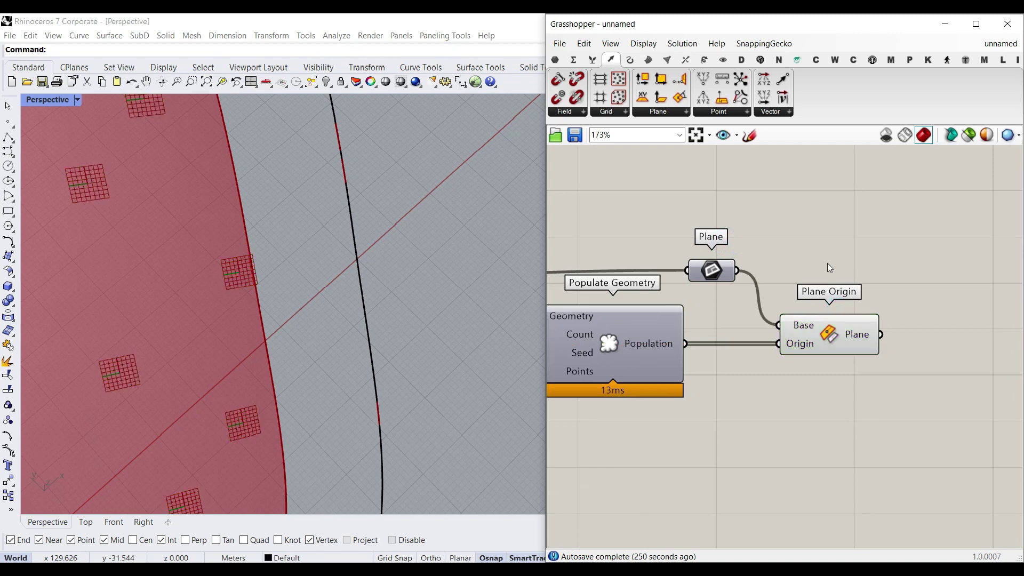
pyautogui.scroll(-5, 264, 318)
pyautogui.scroll(5, 314, 405)
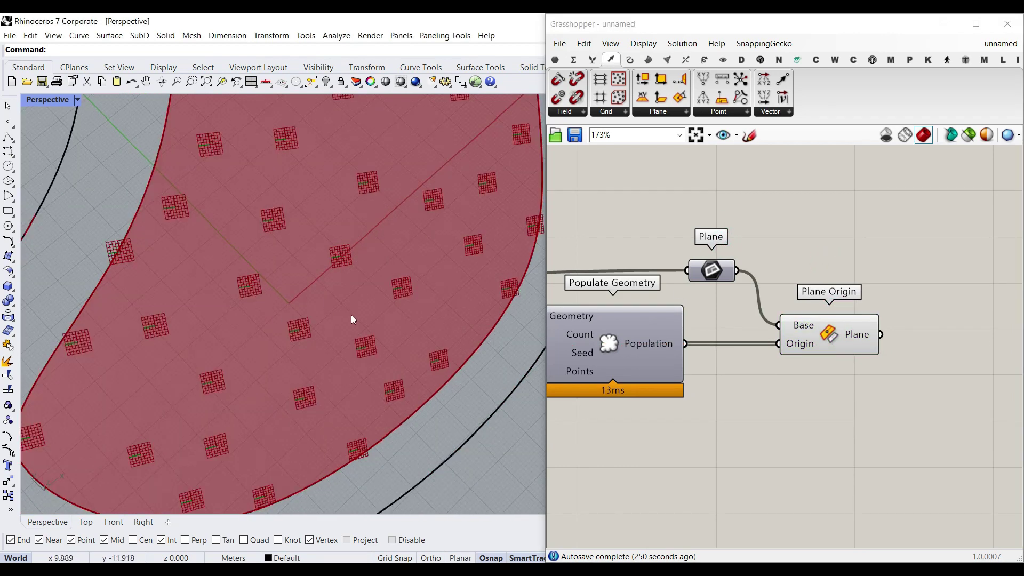
pyautogui.moveTo(352, 319); pyautogui.dragTo(372, 326, button='right')
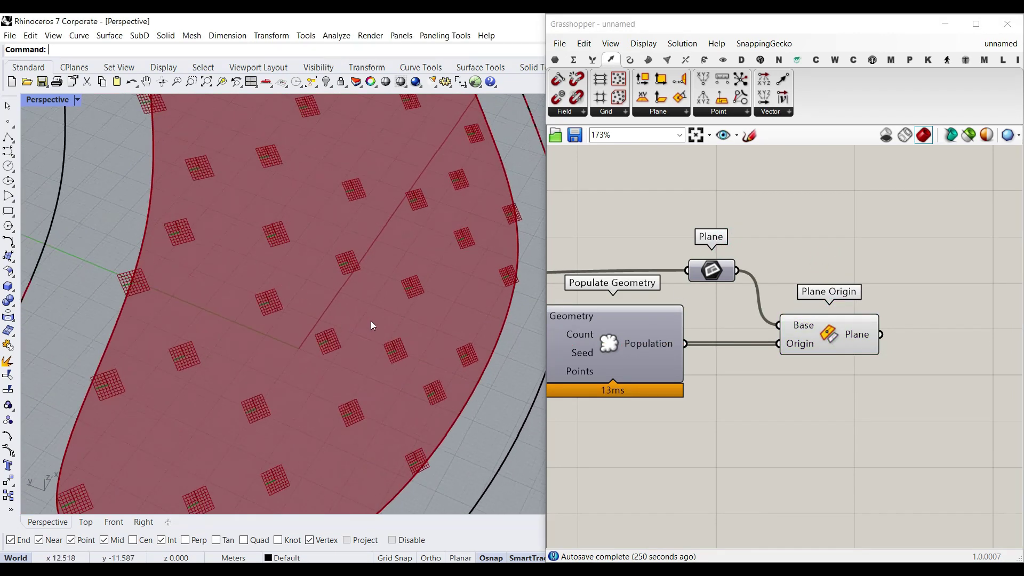
pyautogui.scroll(-3, 372, 325)
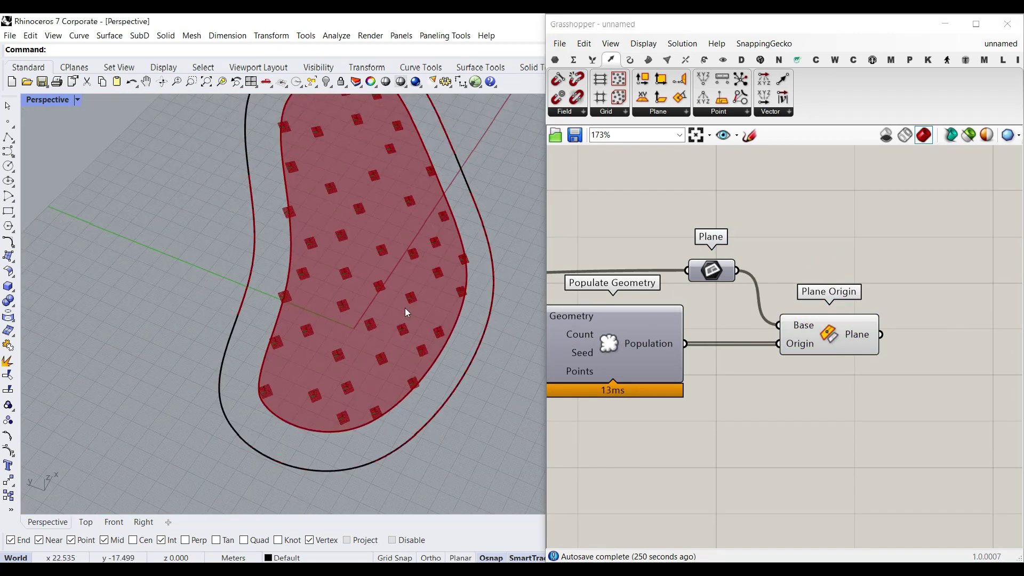
# Add a Circle component after Plane Origin and connect Plane Origin's Plane output to its Plane input.
pyautogui.click(630, 60)
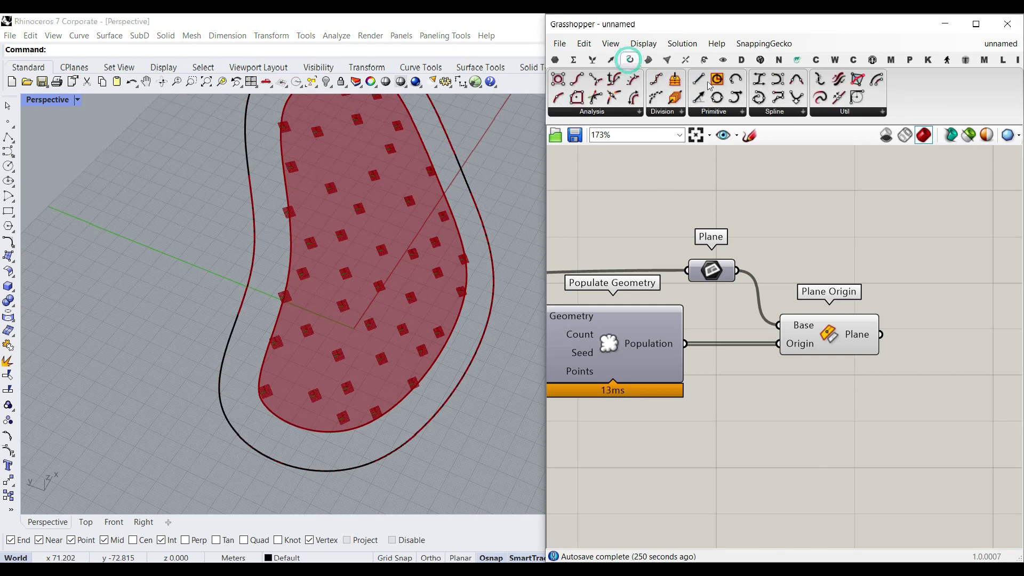
pyautogui.moveTo(718, 83); pyautogui.dragTo(955, 357)
pyautogui.moveTo(956, 356); pyautogui.dragTo(837, 336, button='right')
pyautogui.scroll(2, 753, 306)
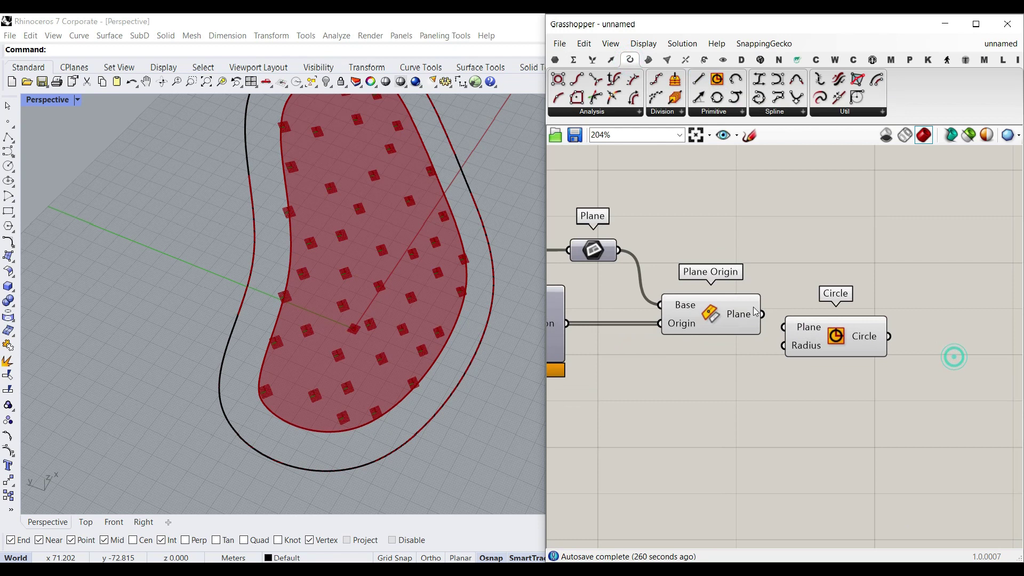
pyautogui.moveTo(764, 314); pyautogui.dragTo(795, 341)
pyautogui.scroll(6, 447, 311)
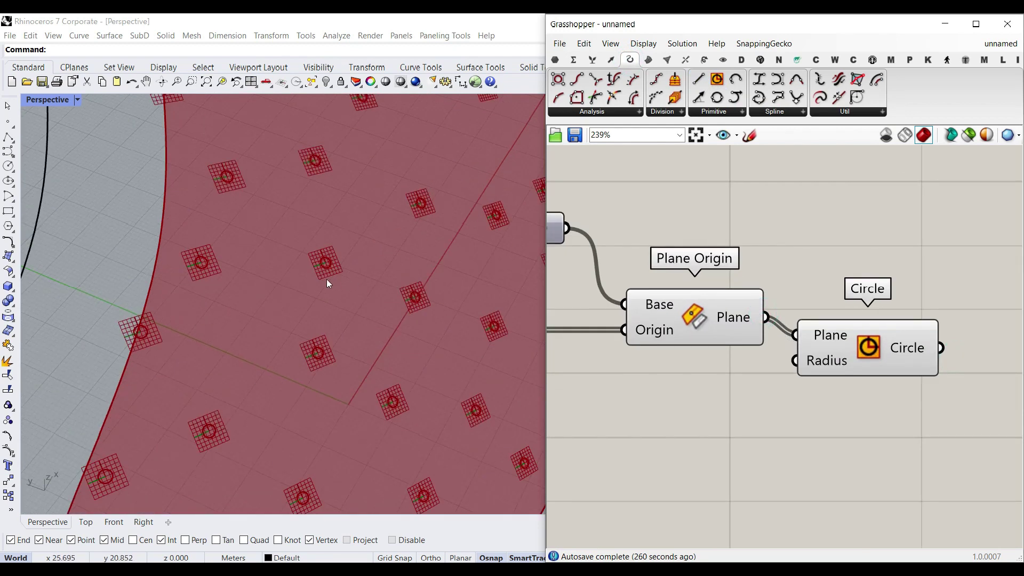
# Create a two-decimal slider from 1 to 30.00, connect it to Circle's Radius input and name it Radius.
pyautogui.doubleClick(690, 440)
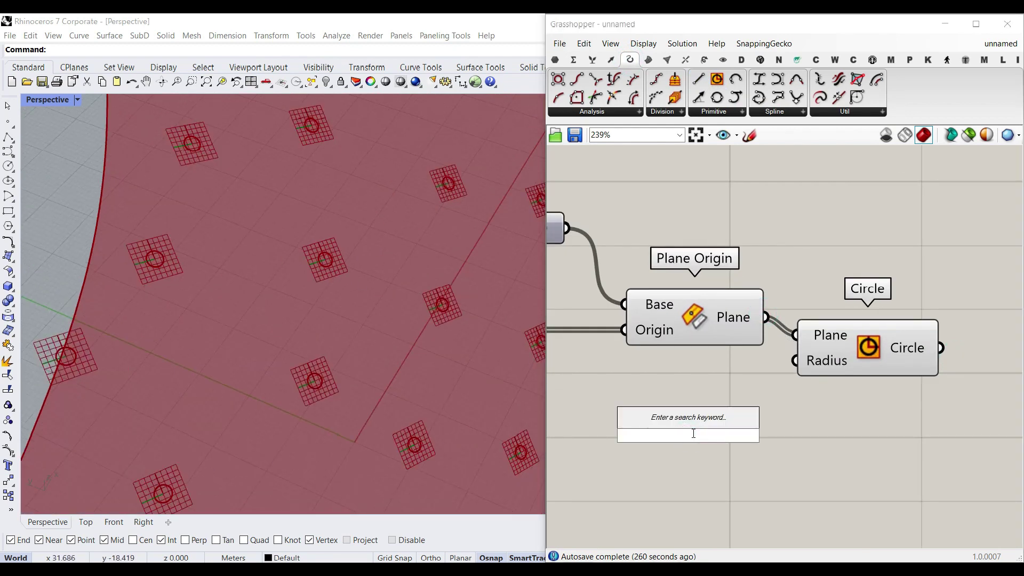
pyautogui.write('1')
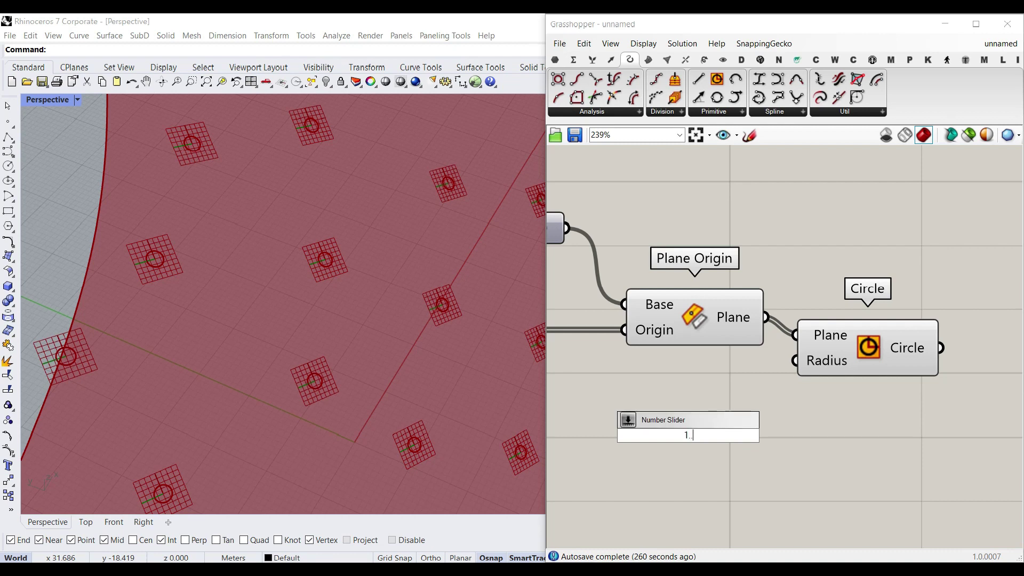
pyautogui.write('..30.00')
pyautogui.press('Return')
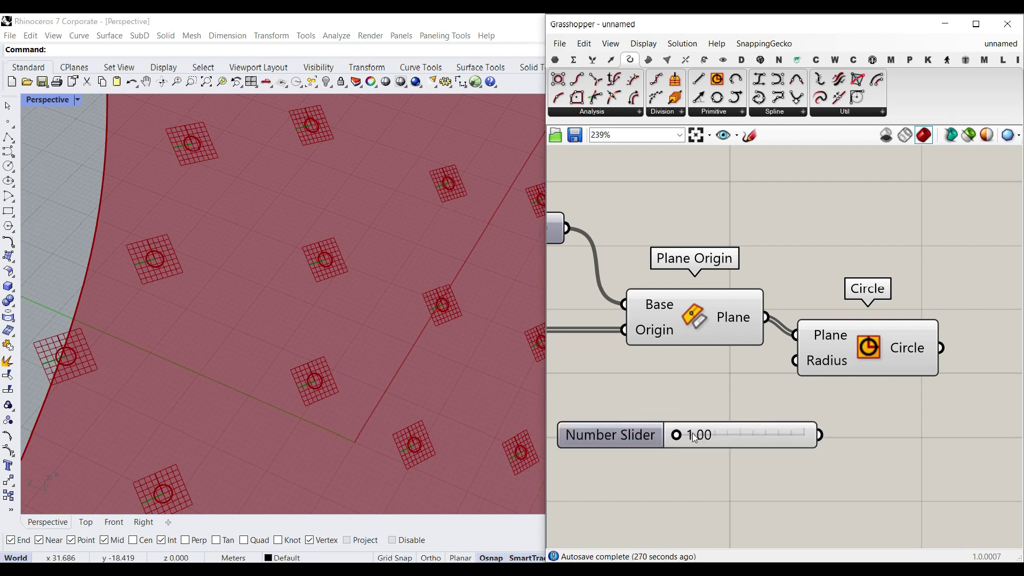
pyautogui.rightClick(593, 438)
pyautogui.write('Ra')
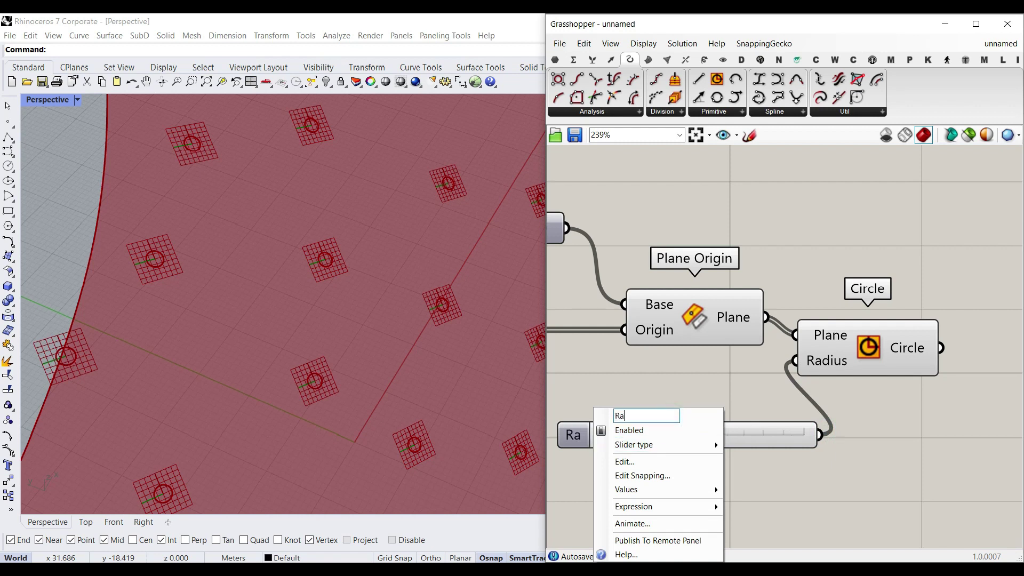
pyautogui.write('dius')
pyautogui.press('Return')
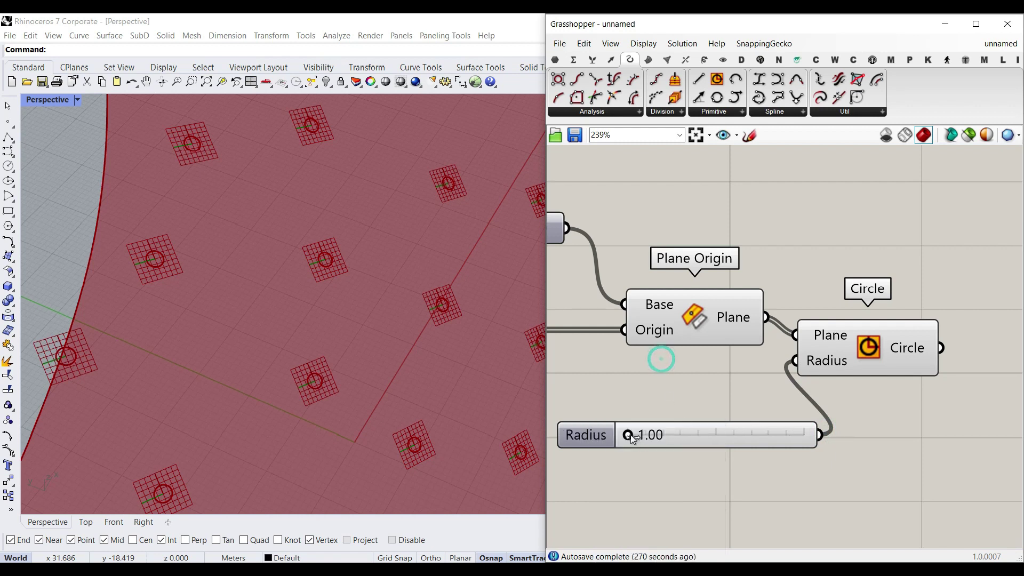
# Set the Radius slider to 6.00 and turn off the preview of Plane Origin.
pyautogui.moveTo(628, 435); pyautogui.dragTo(659, 433)
pyautogui.scroll(-5, 341, 328)
pyautogui.scroll(3, 359, 315)
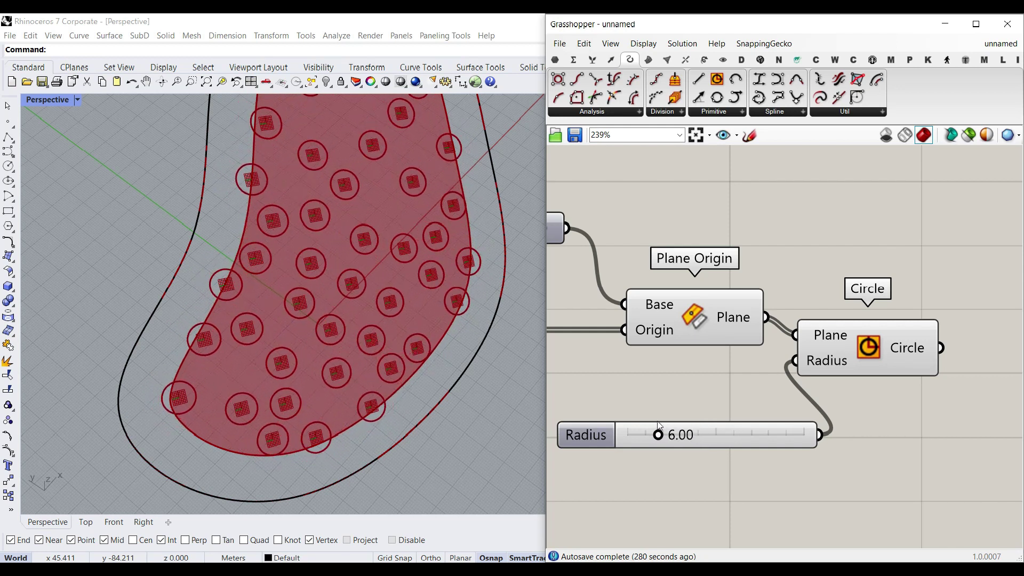
pyautogui.rightClick(680, 307)
pyautogui.click(706, 330)
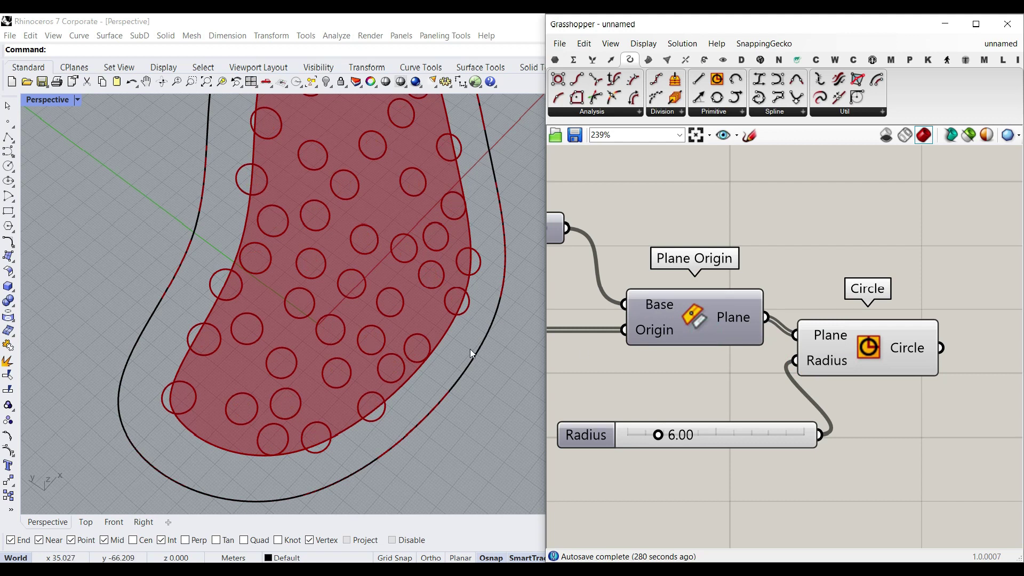
pyautogui.scroll(-7, 357, 331)
pyautogui.moveTo(288, 373); pyautogui.dragTo(330, 353, button='right')
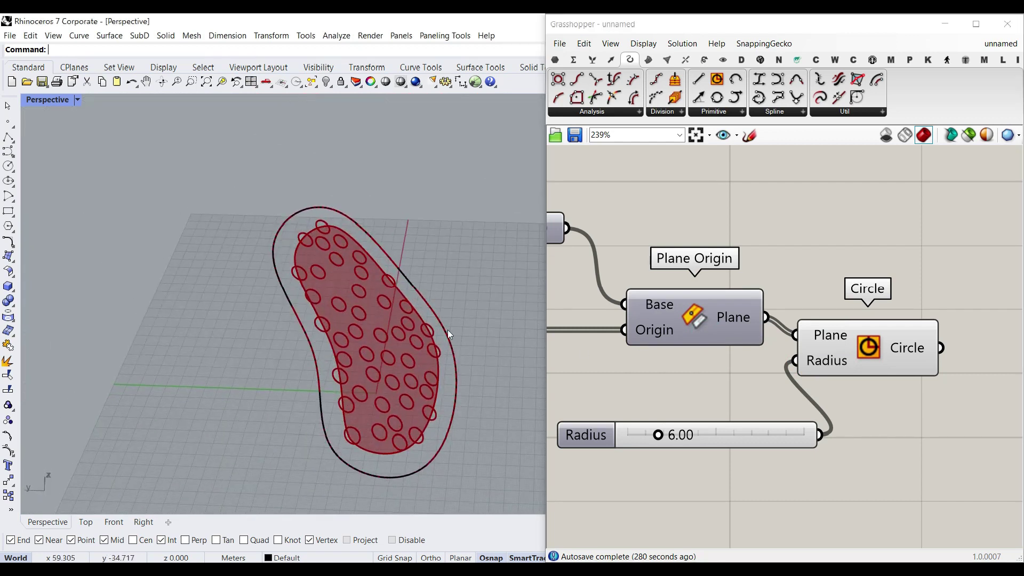
pyautogui.moveTo(448, 334); pyautogui.dragTo(374, 303, button='right')
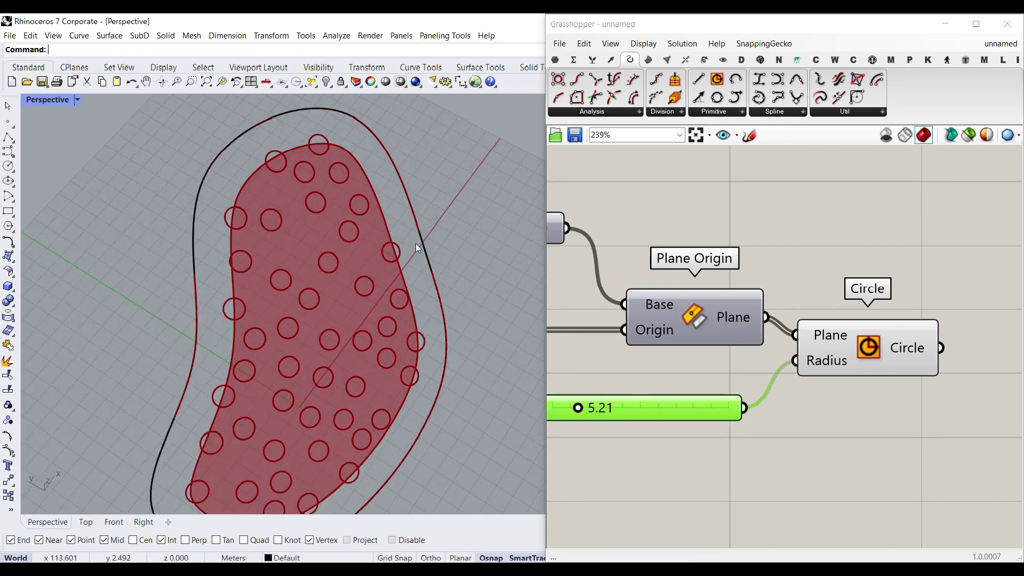
pyautogui.scroll(-3, 415, 243)
pyautogui.scroll(4, 395, 245)
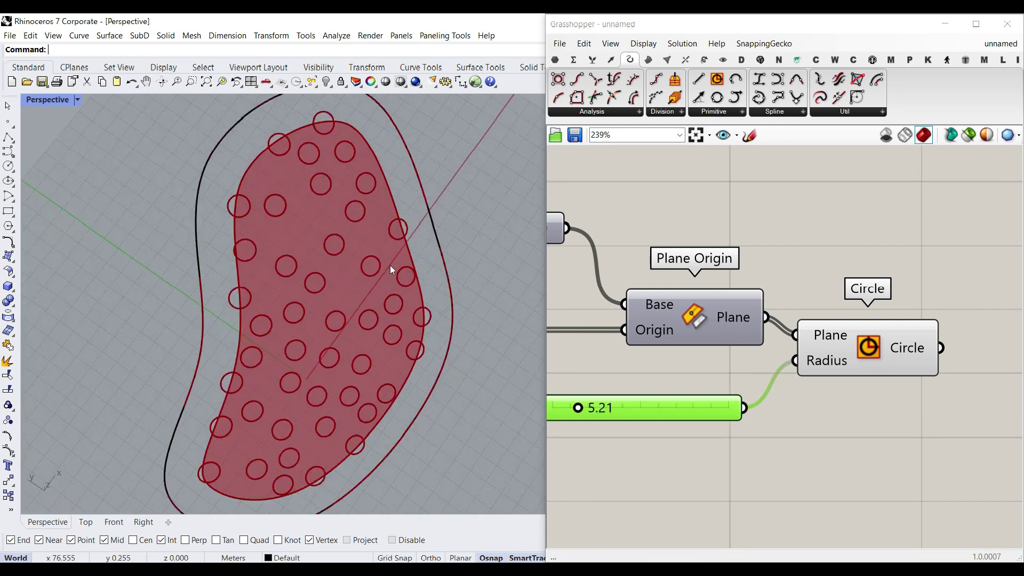
pyautogui.moveTo(392, 270)
pyautogui.mouseDown(button='right')
pyautogui.moveTo(398, 256)
pyautogui.moveTo(382, 237)
pyautogui.moveTo(384, 277)
pyautogui.mouseUp(button='right')
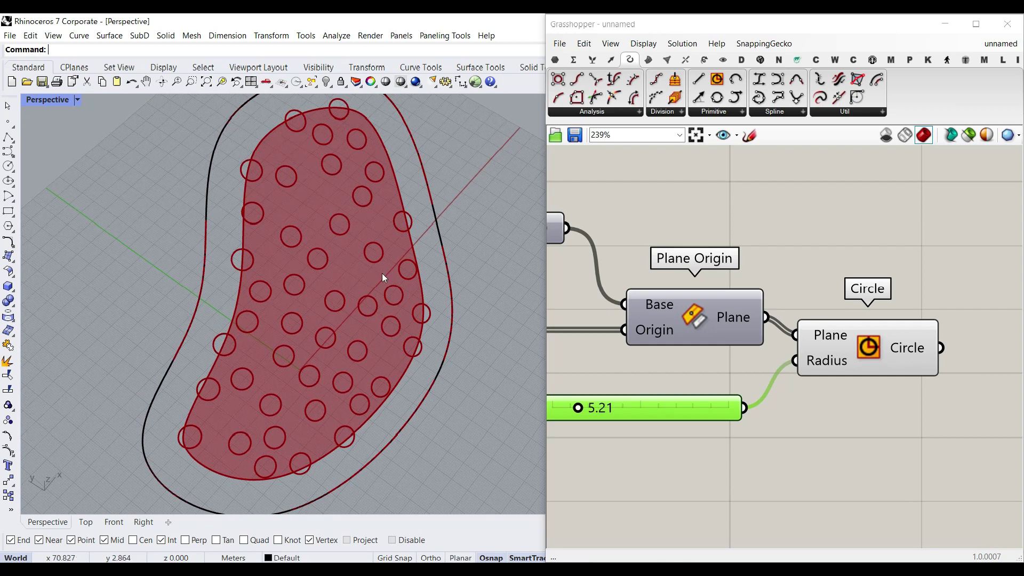
# Add a Kangaroo Solver component to the definition beyond the Circle component.
pyautogui.click(928, 59)
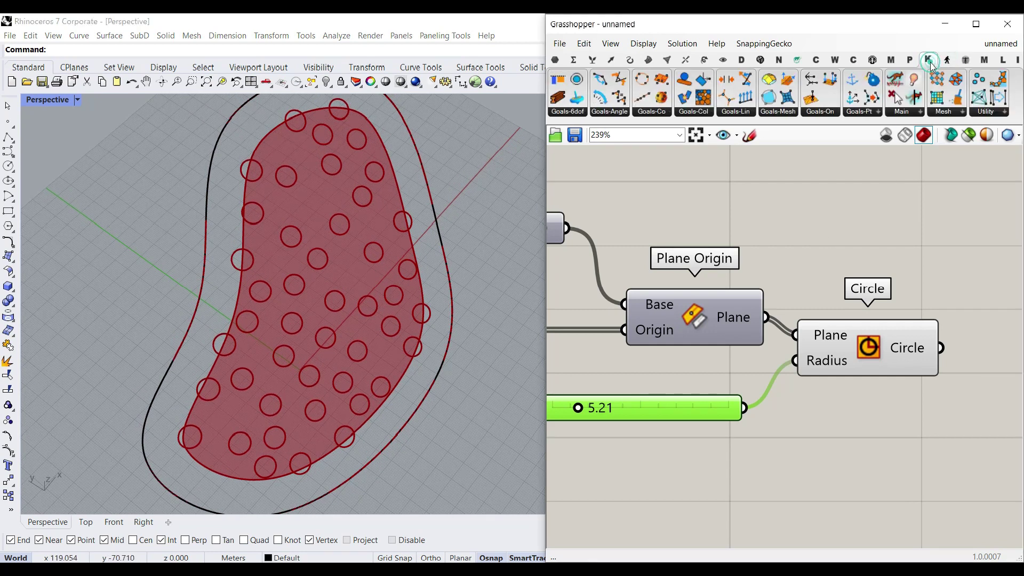
pyautogui.click(910, 111)
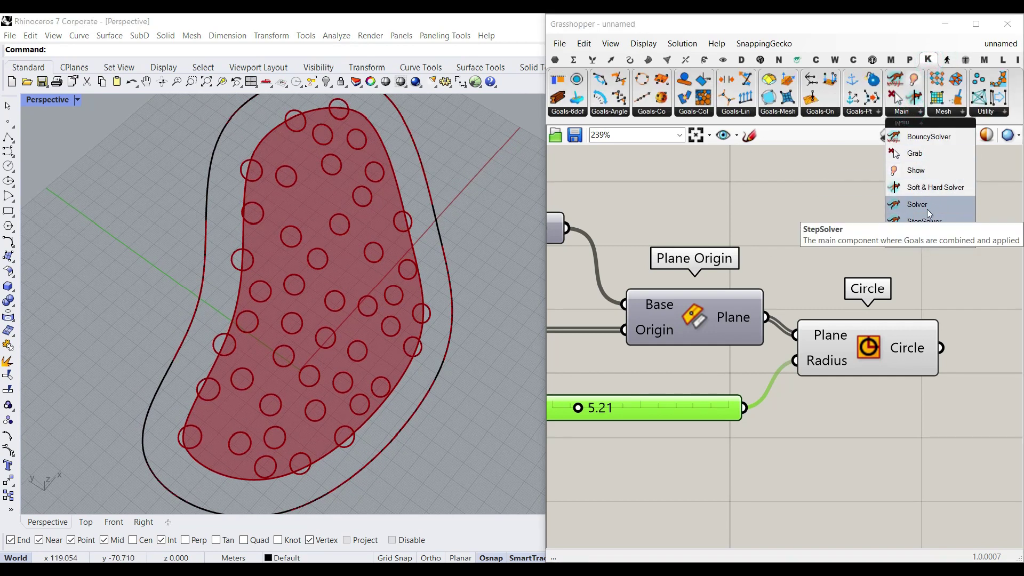
pyautogui.moveTo(917, 205); pyautogui.dragTo(878, 281)
pyautogui.moveTo(878, 282); pyautogui.dragTo(840, 360, button='right')
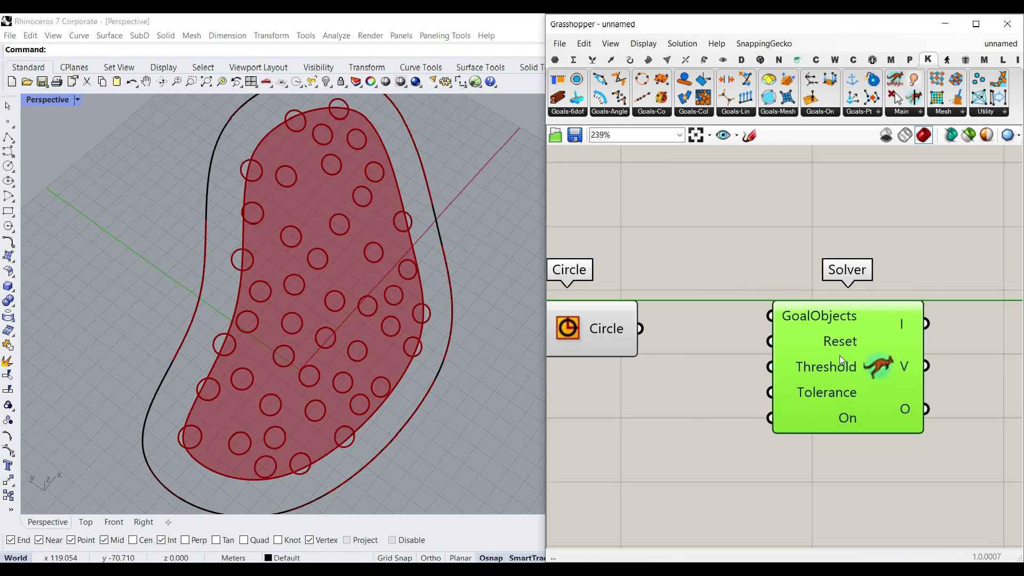